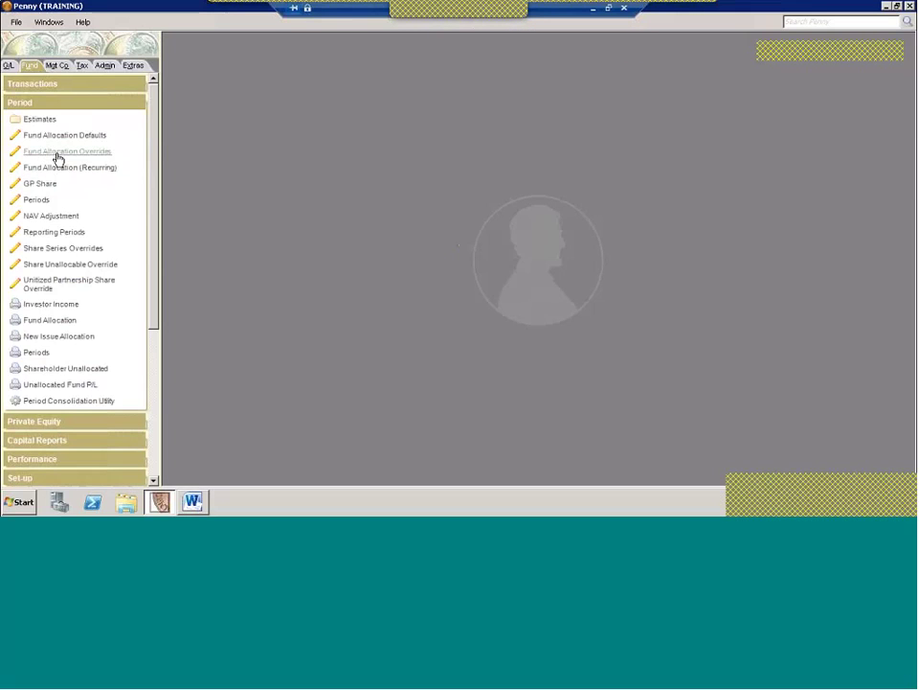
- List the fund allocation overrides, open the SPECIAL IN override in a maximized view and review its available investor groups
click(56, 155)
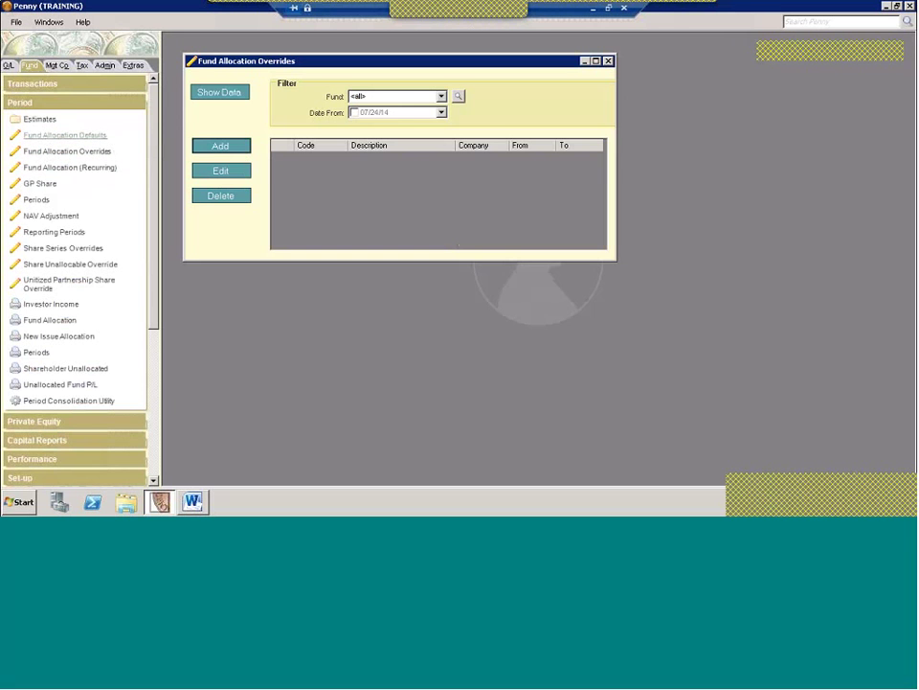
click(220, 92)
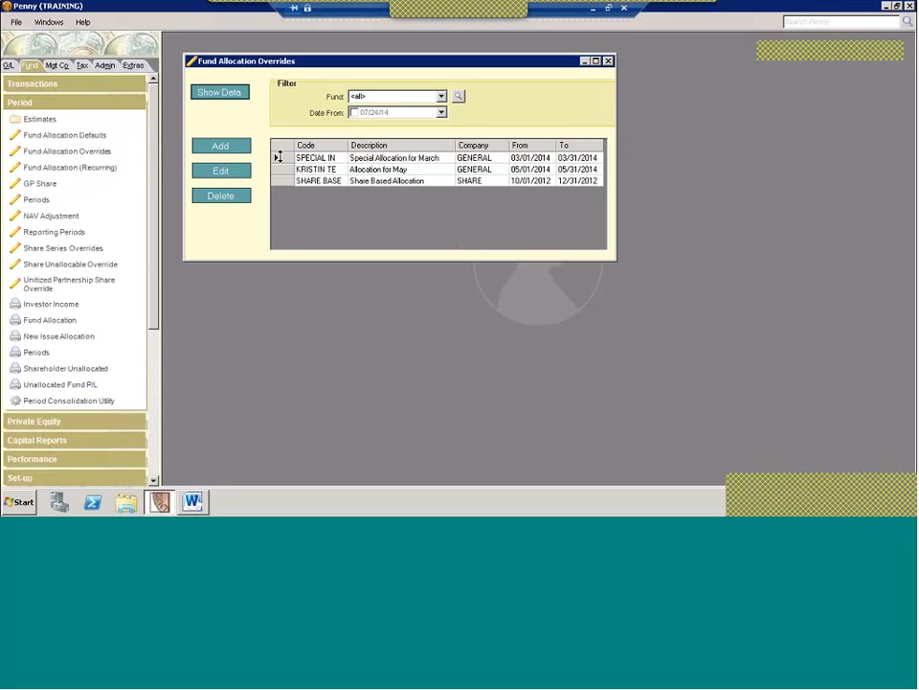
double_click(284, 157)
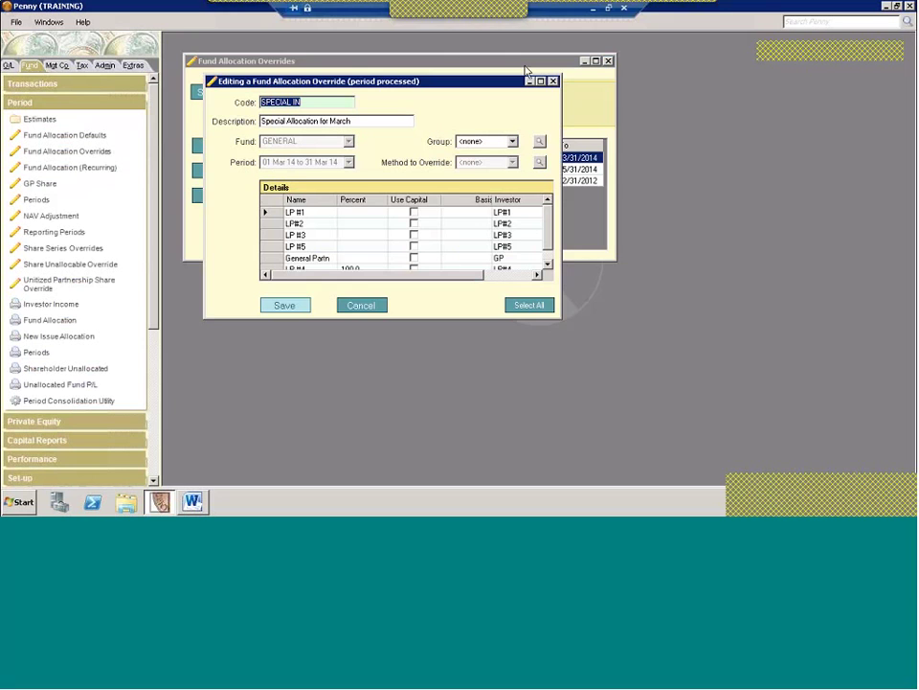
click(540, 81)
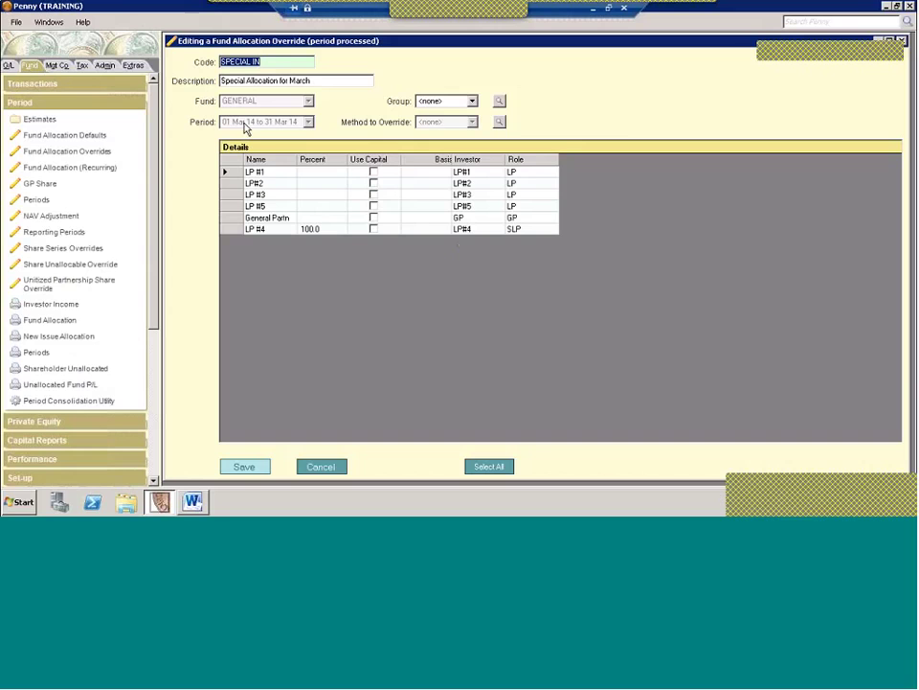
click(434, 101)
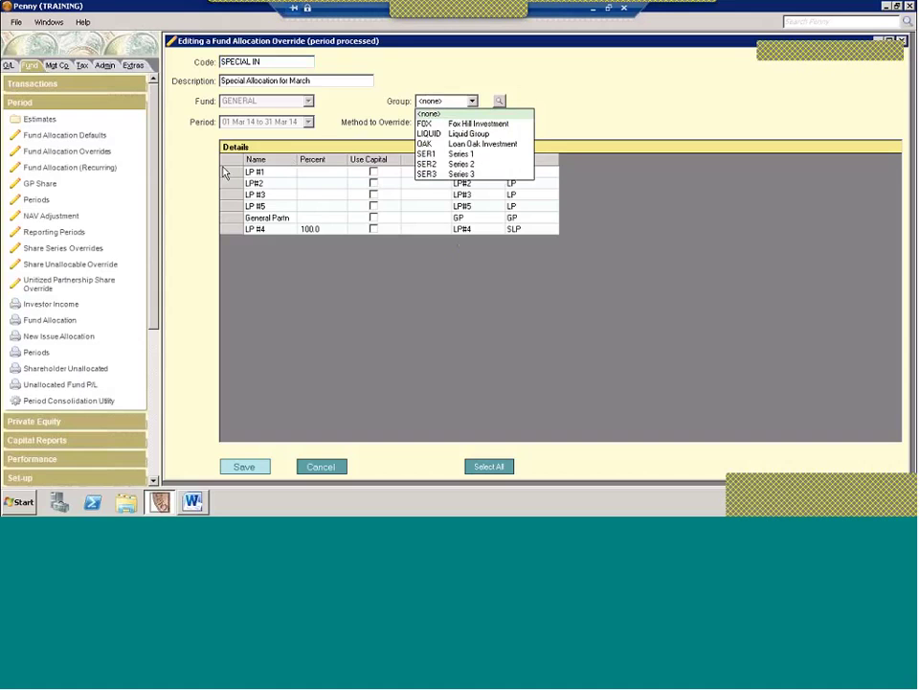
click(436, 288)
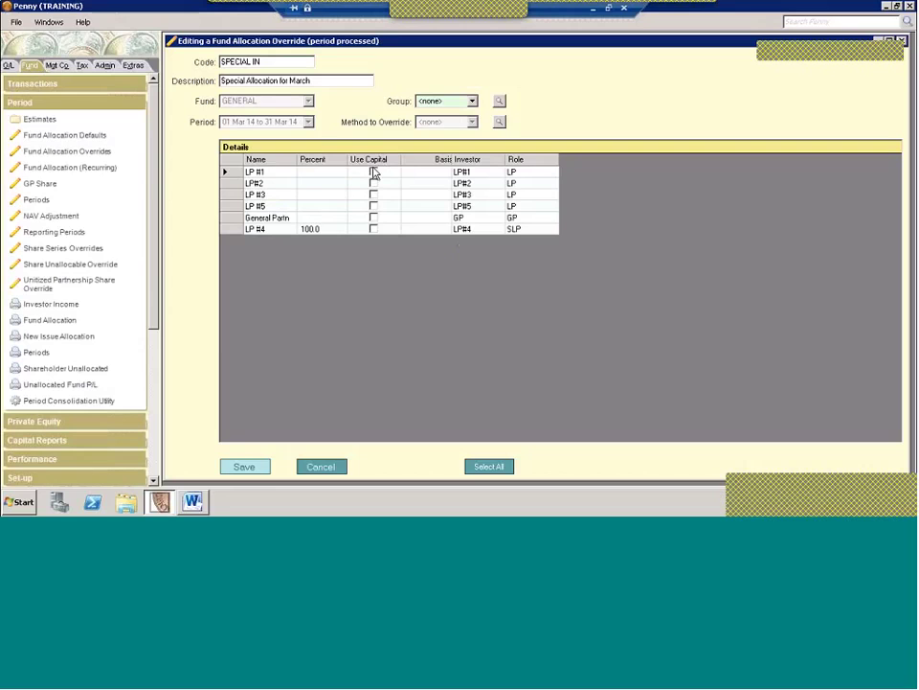
- Try out Use Capital on individual investors and on all investors in the SPECIAL IN override, and clear the selections
click(374, 173)
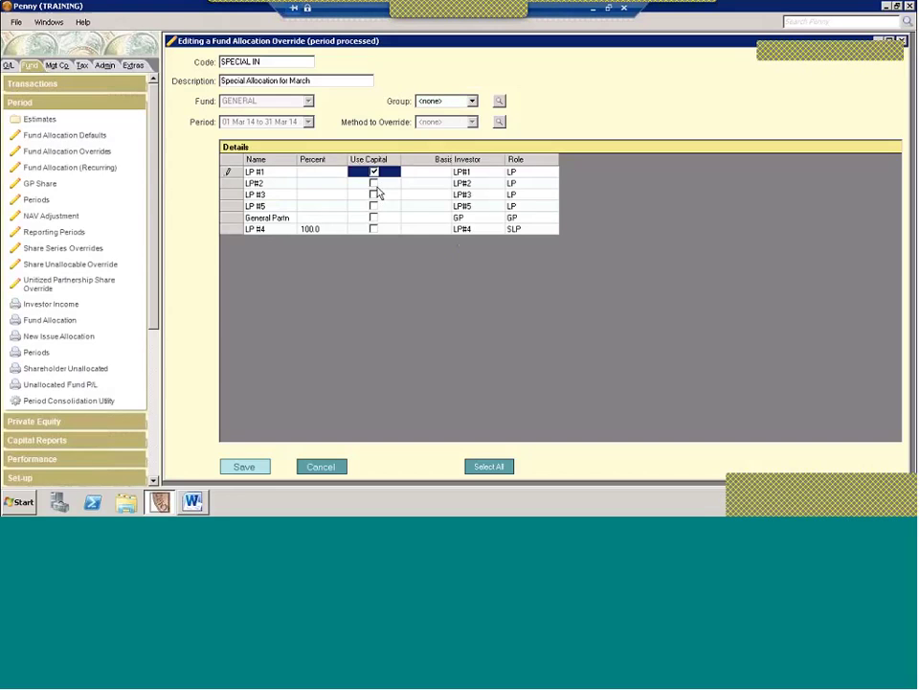
click(374, 184)
click(485, 468)
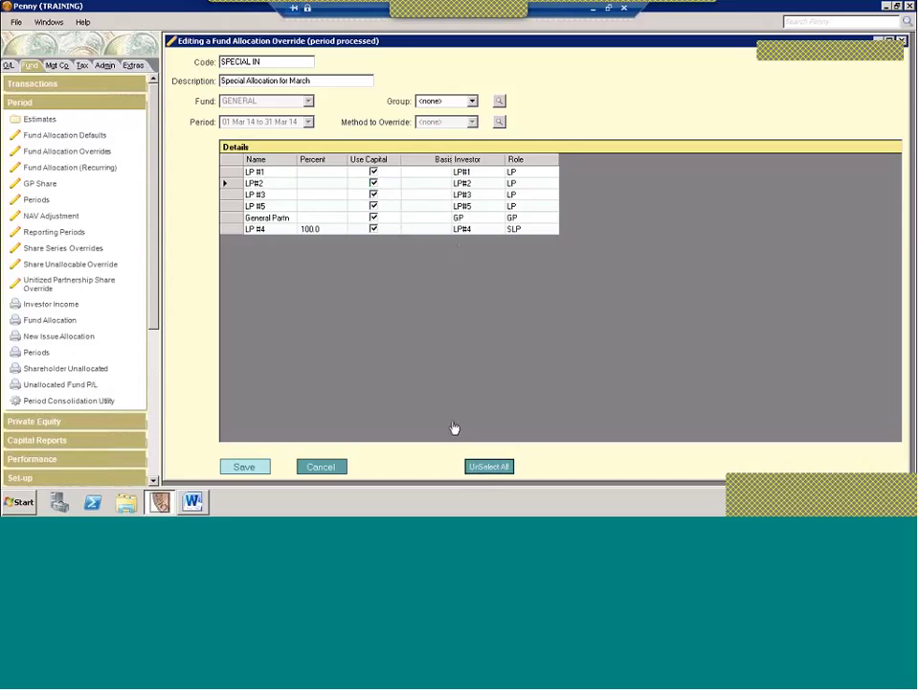
click(374, 195)
click(374, 183)
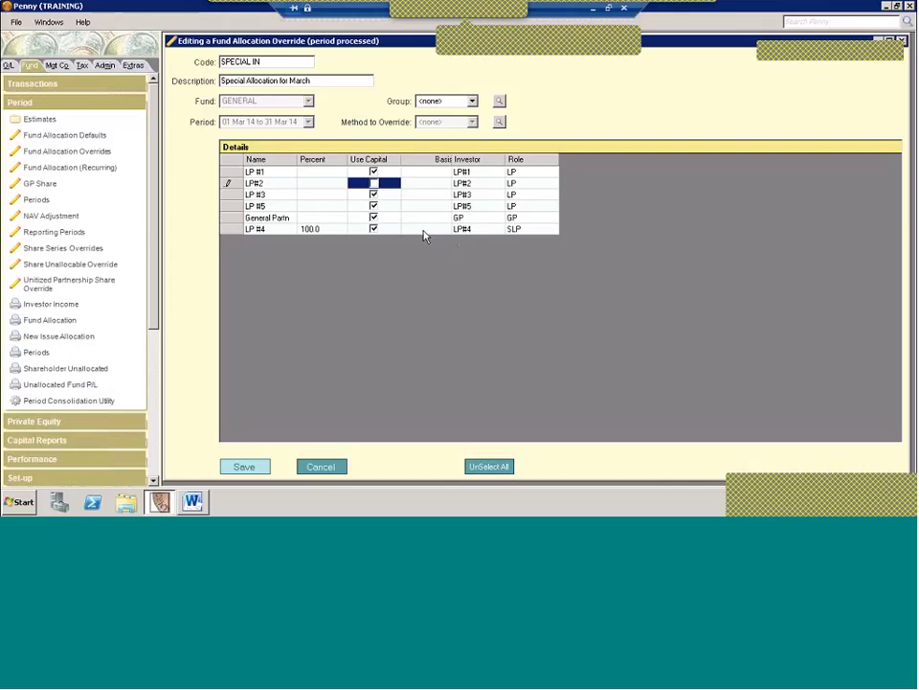
click(501, 467)
click(504, 468)
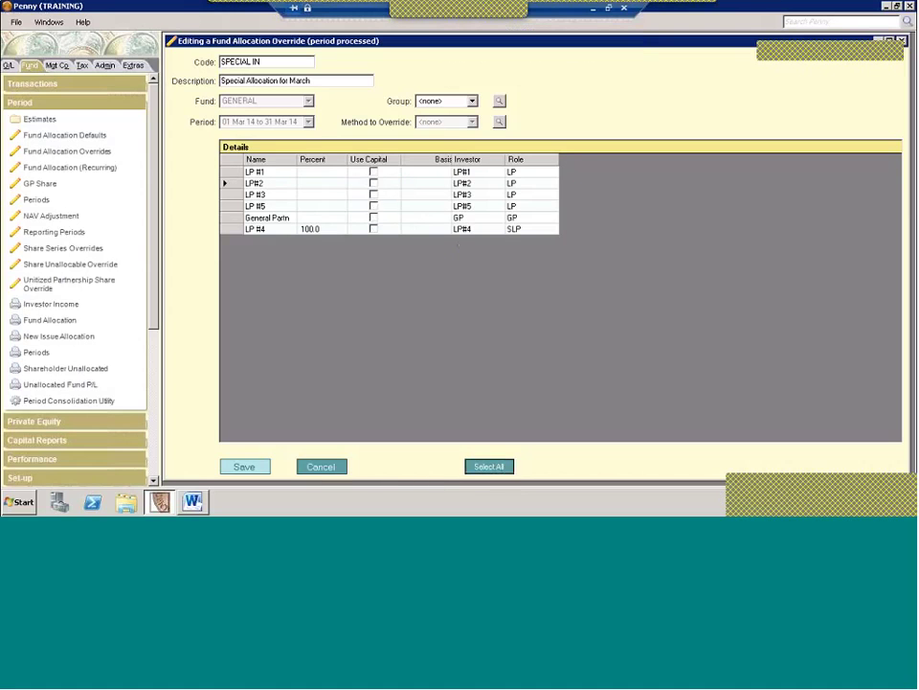
- Try Use Capital with a basis of 50 for LP #1 and -25 for LP#2, and close the override without saving
click(374, 173)
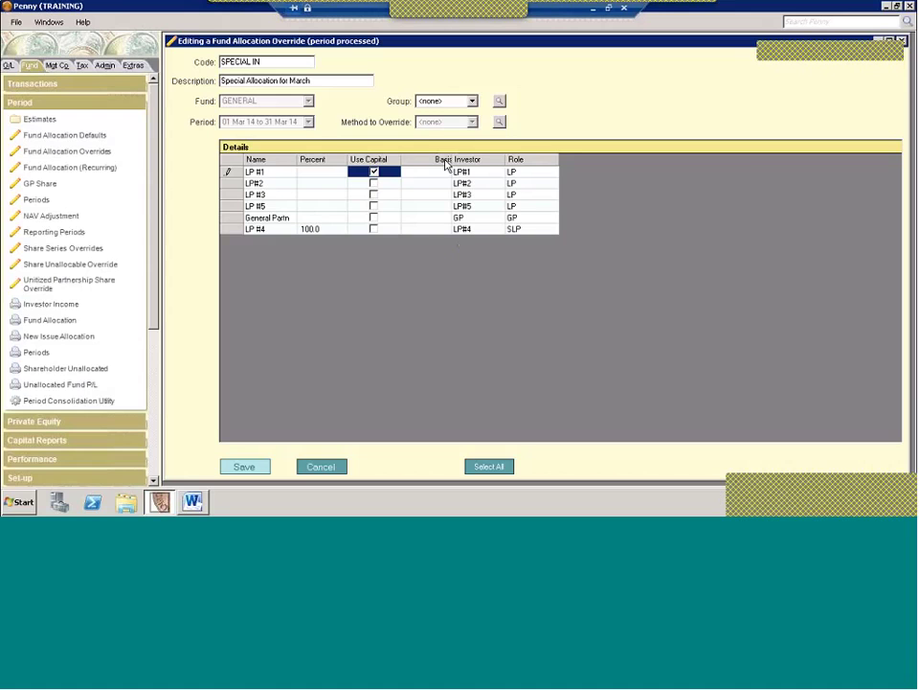
click(444, 172)
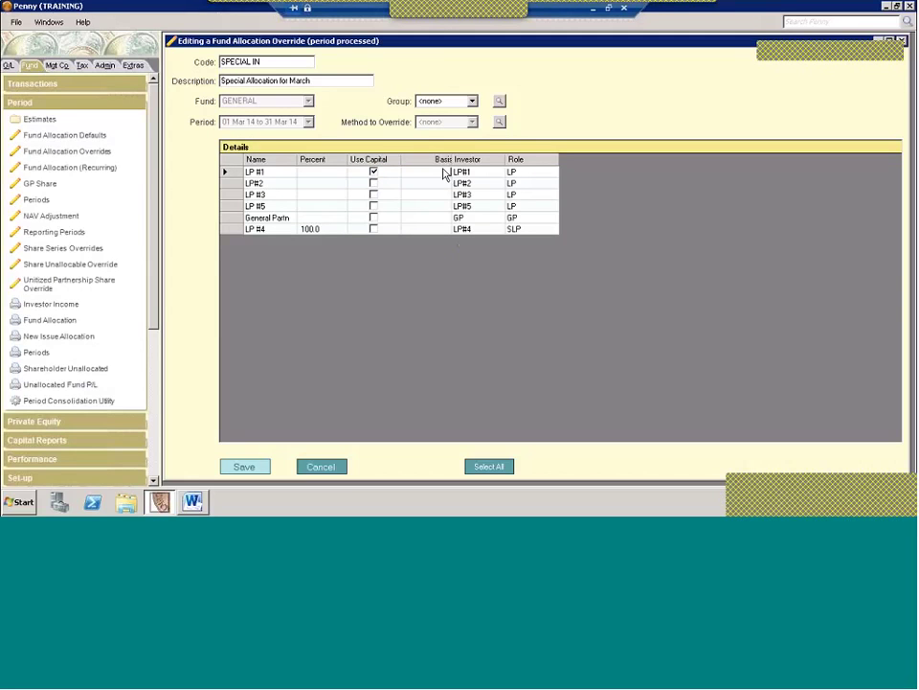
text(50)
click(450, 183)
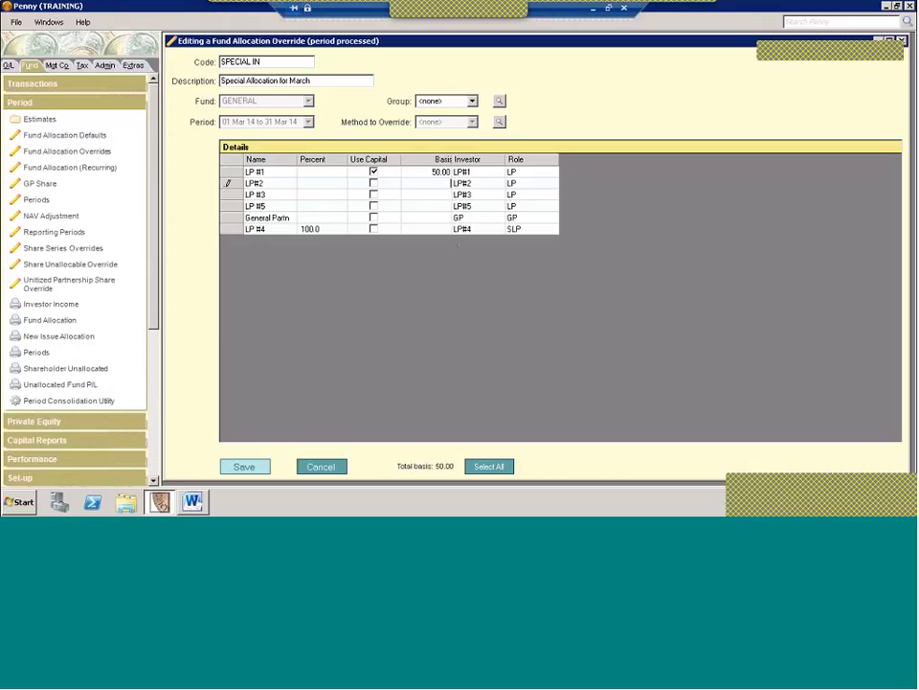
text(-25)
key(Up)
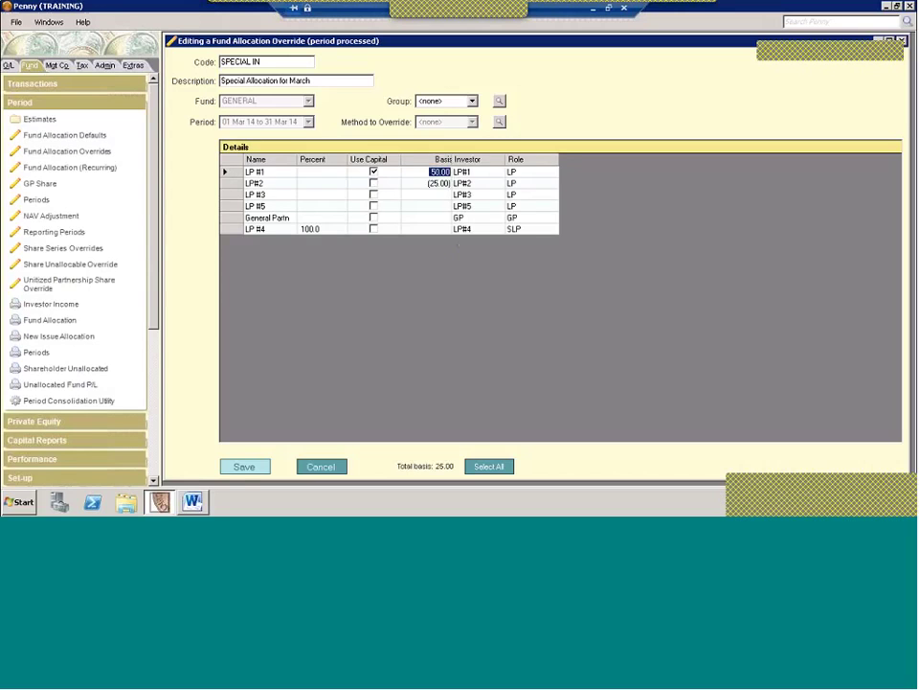
click(451, 194)
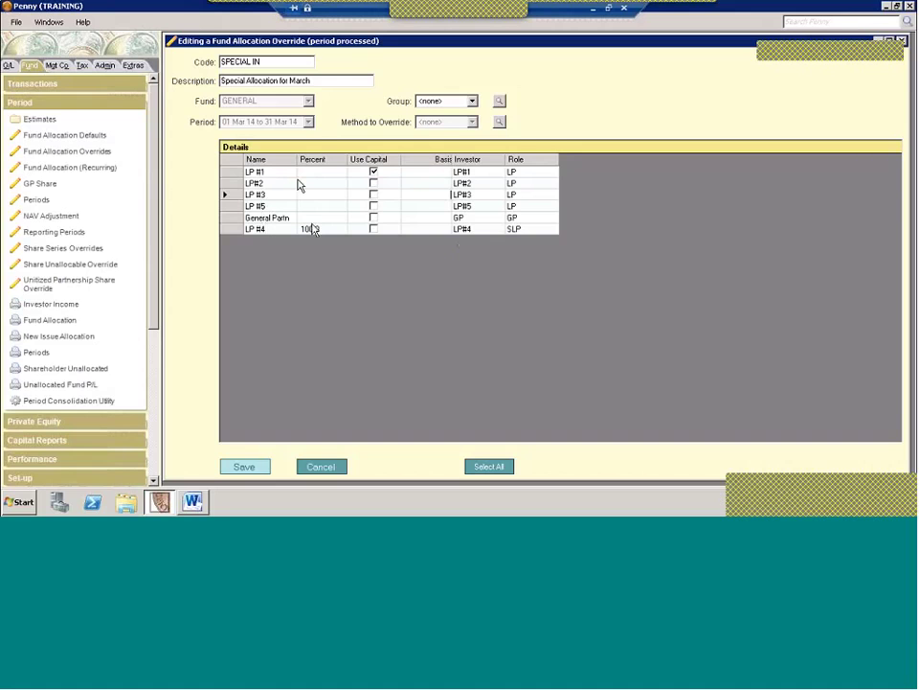
click(321, 466)
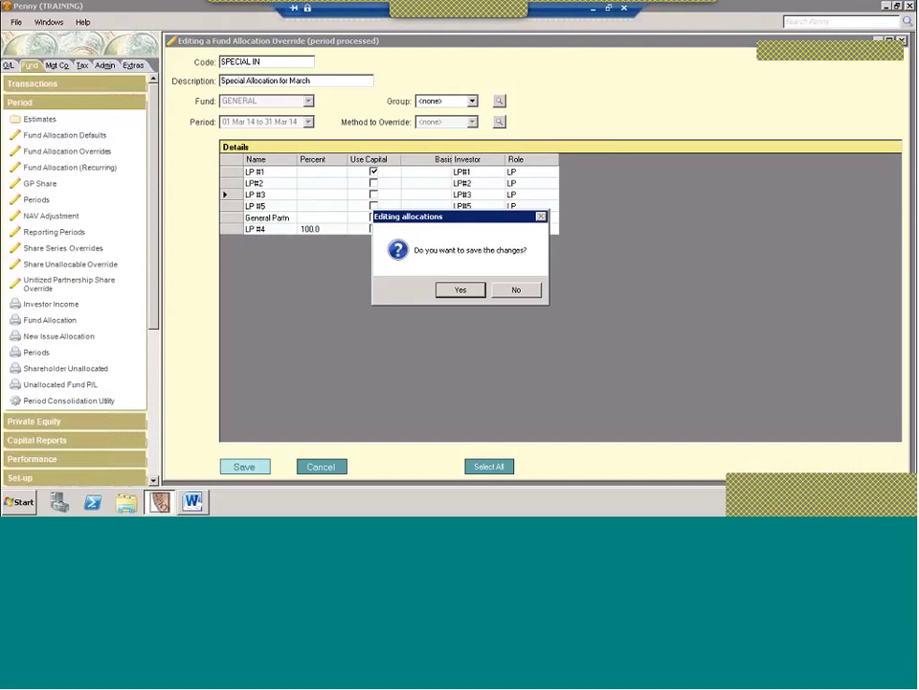
click(510, 291)
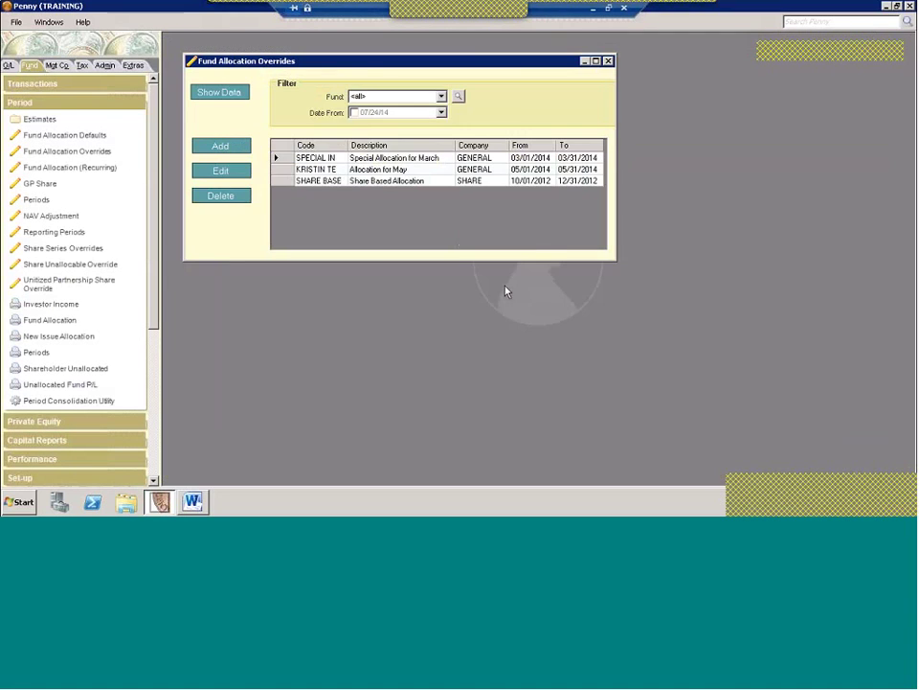
- Review the SHARE BASE override's series percentages with the Name column widened, and close the override and the overrides list
double_click(290, 181)
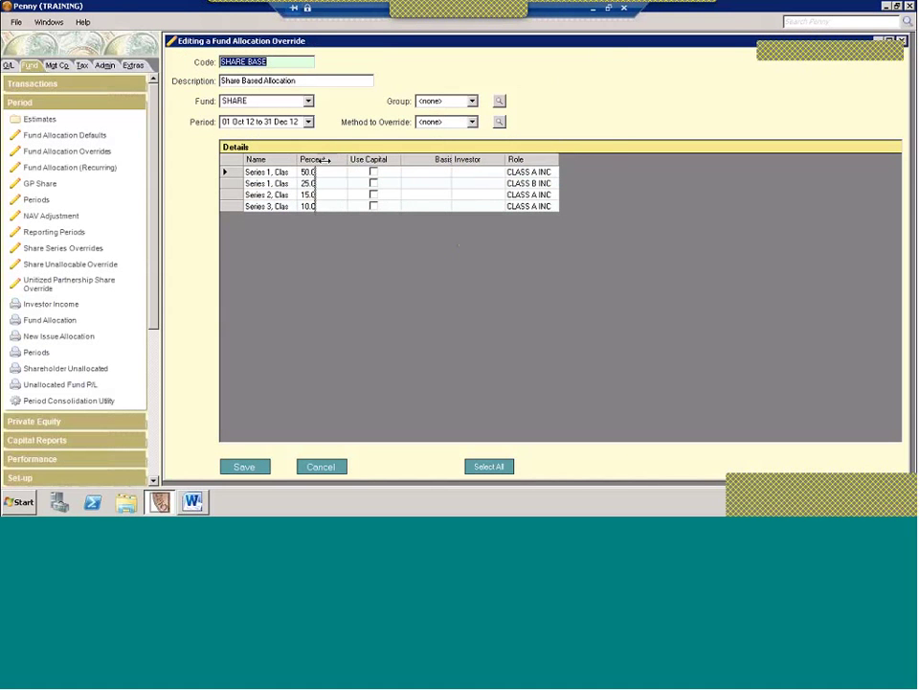
drag(300, 159, 355, 159)
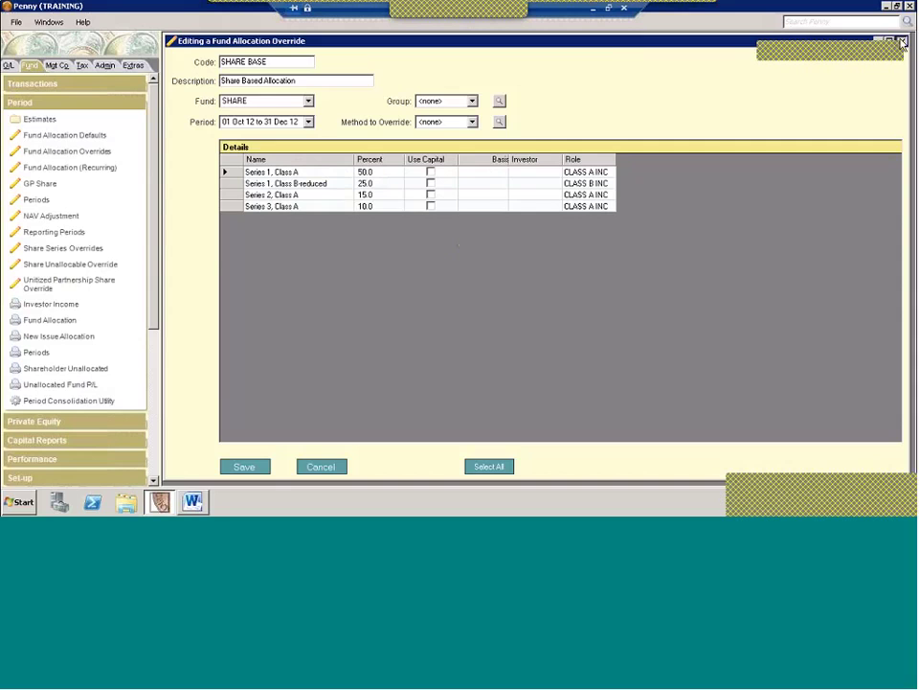
click(902, 43)
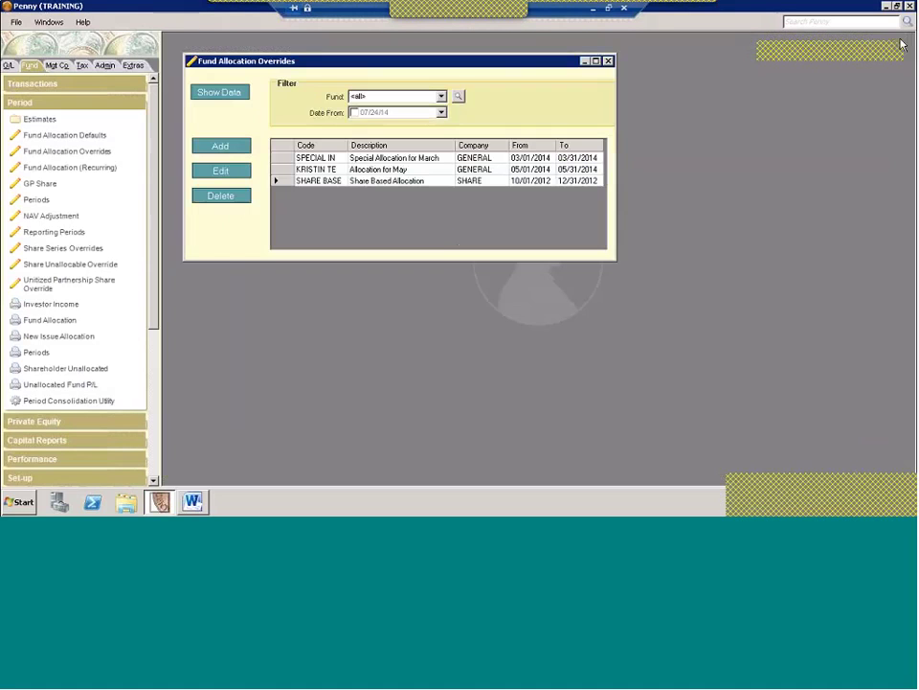
click(609, 61)
- List the recurring fund allocations and open the GEN ALLO general allocation
click(65, 135)
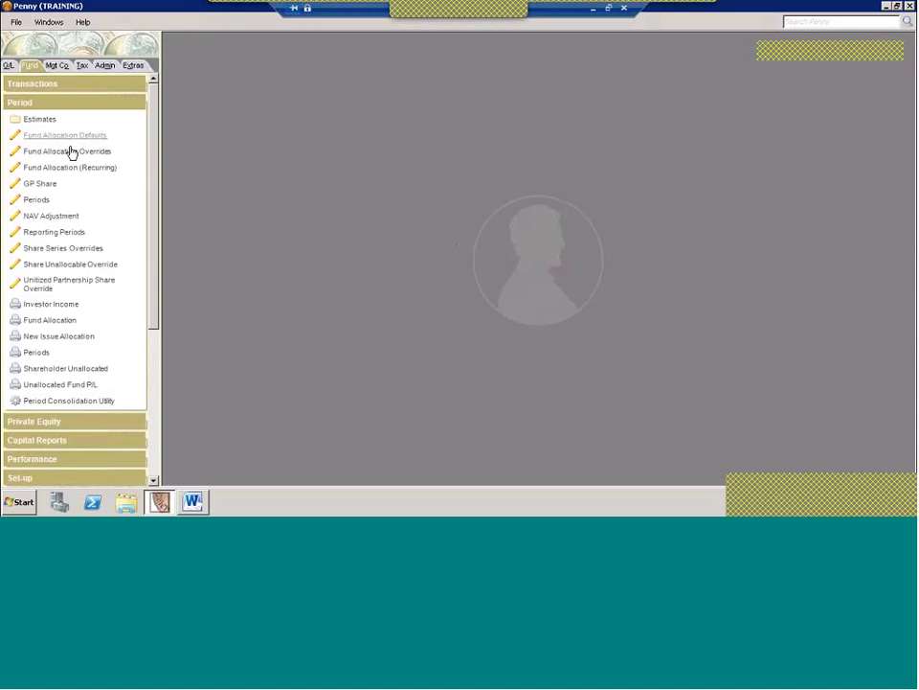
click(71, 152)
click(68, 175)
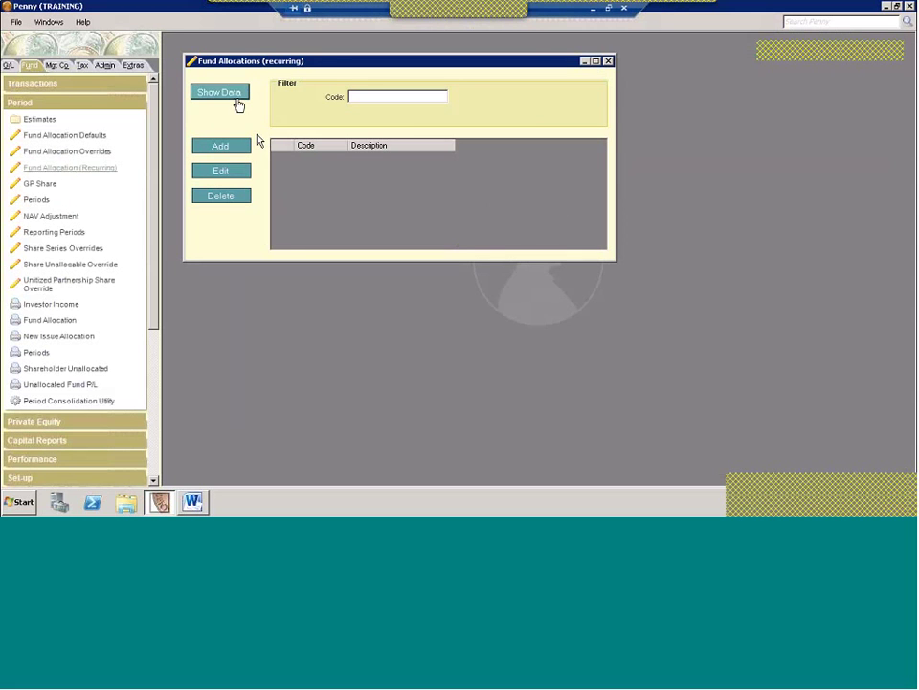
click(238, 102)
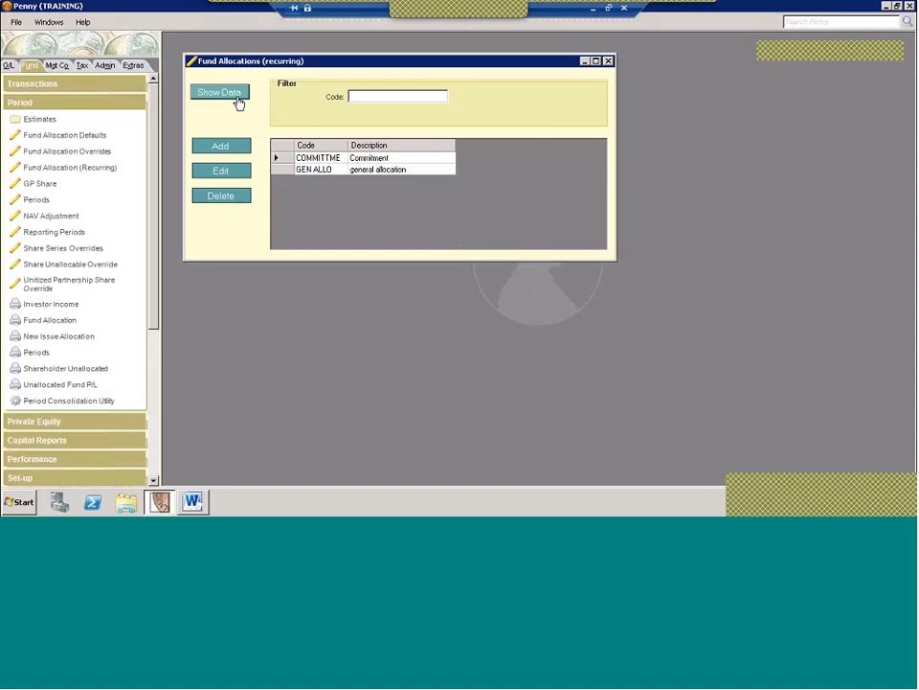
double_click(283, 171)
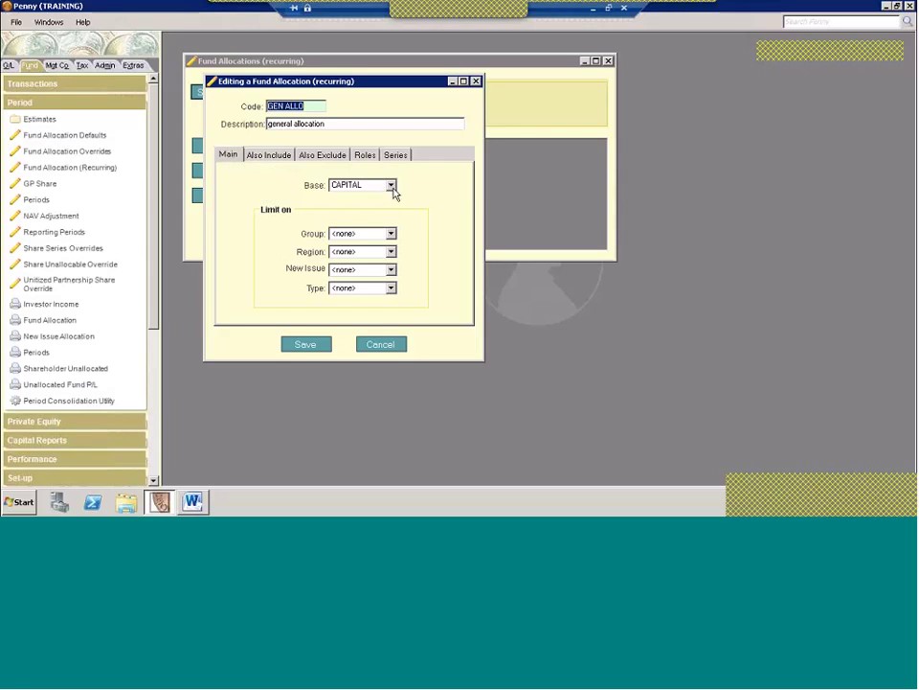
- Review the Base and limiting Group options of the GEN ALLO allocation, keeping CAPITAL as the base and no group
click(391, 186)
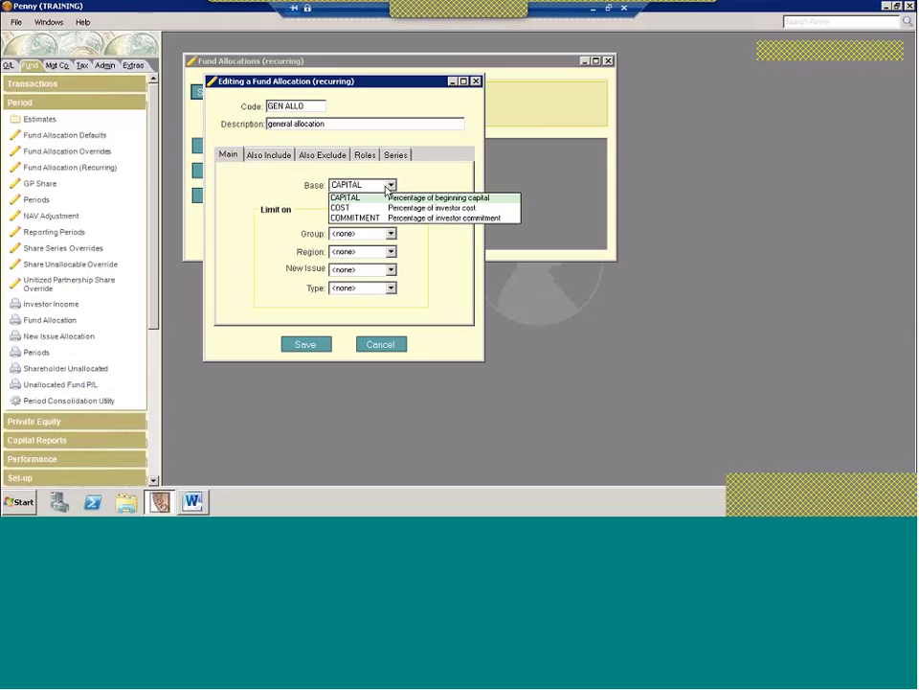
click(387, 197)
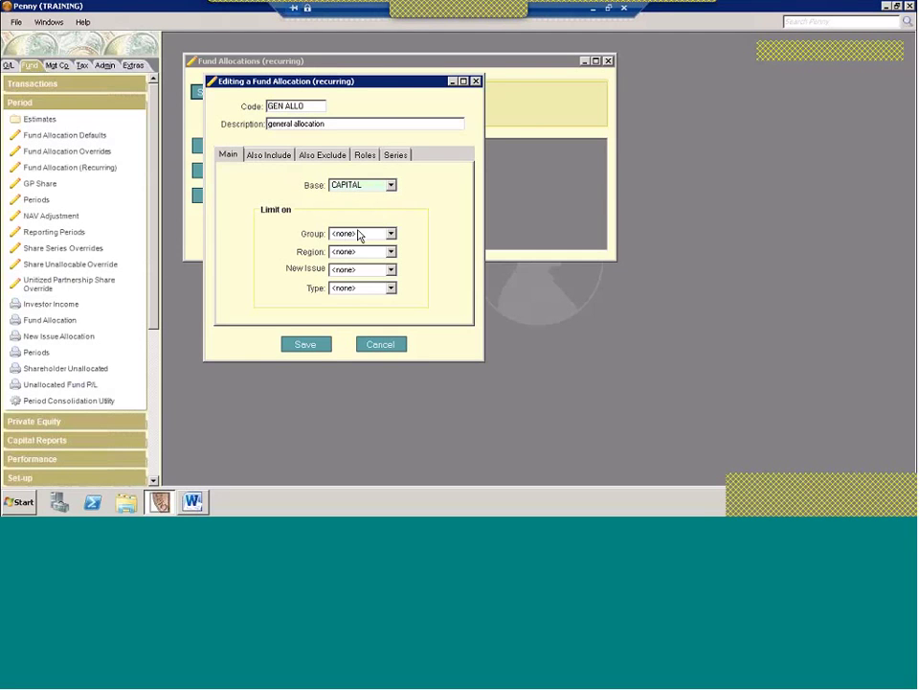
click(363, 235)
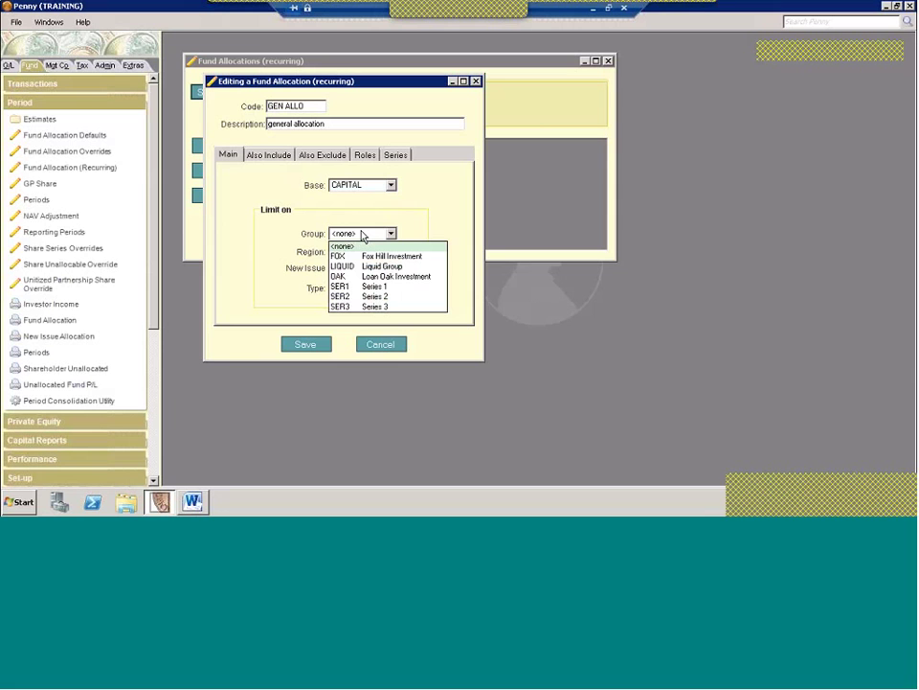
click(363, 235)
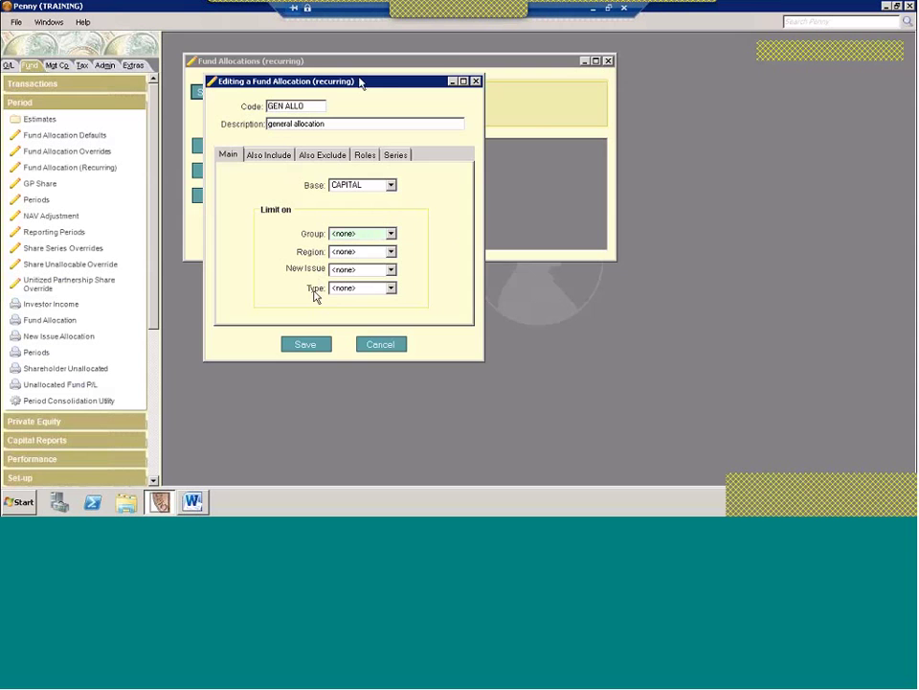
- Open the LP #1 investor record from the fund set-up and arrange it beside the GEN ALLO allocation
drag(402, 84, 365, 48)
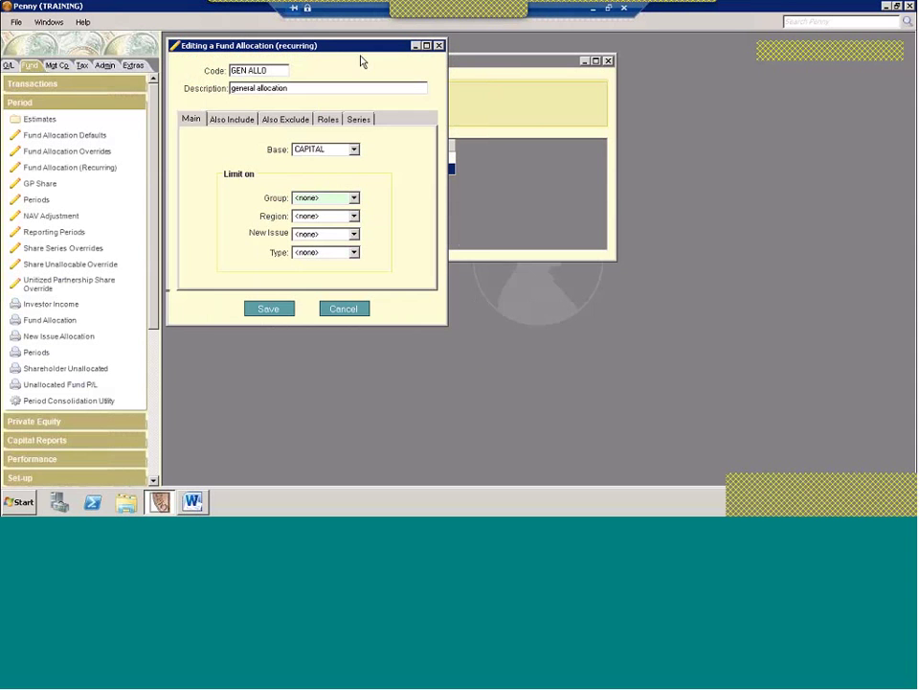
click(47, 103)
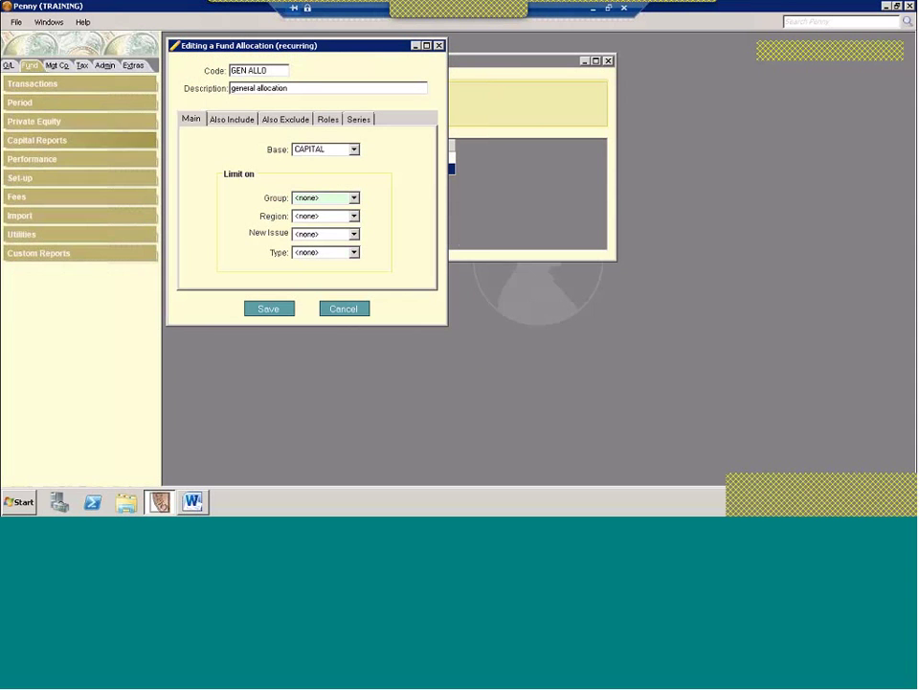
click(17, 180)
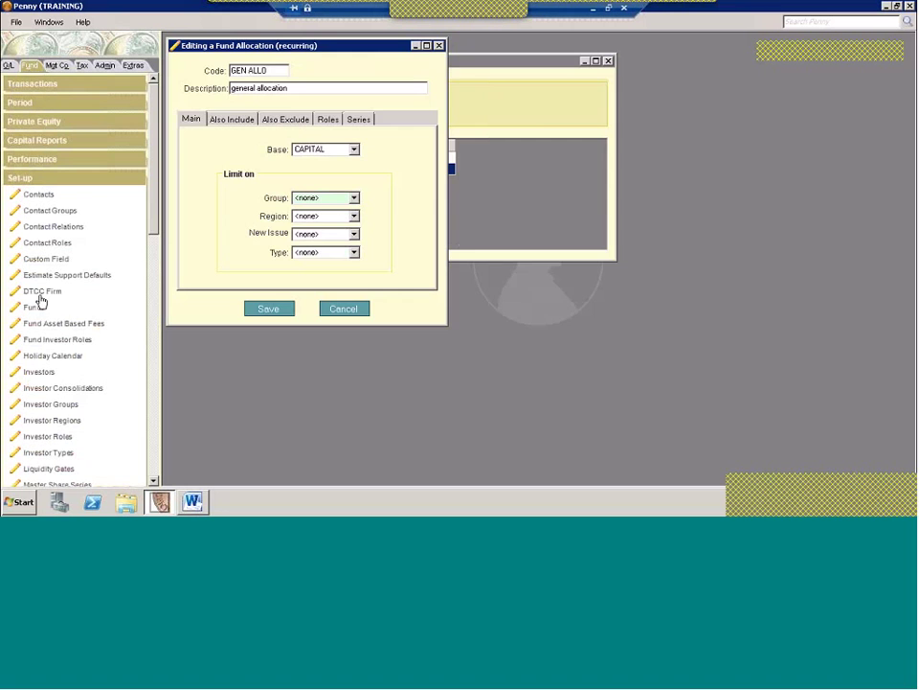
click(40, 375)
mouse_move(519, 82)
mouse_down()
mouse_move(751, 55)
mouse_move(751, 48)
mouse_up()
double_click(556, 202)
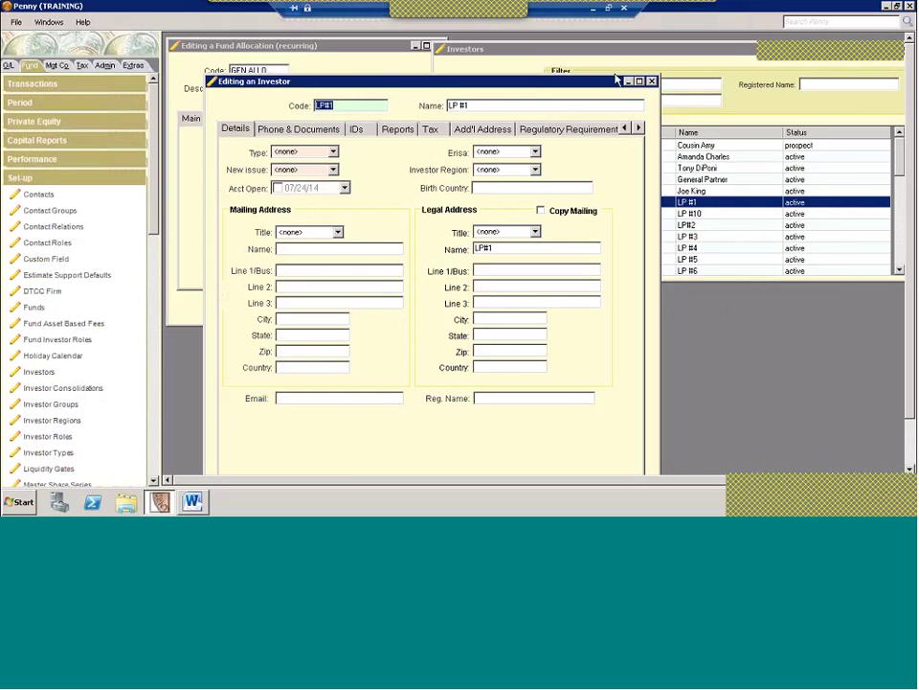
drag(689, 50, 723, 53)
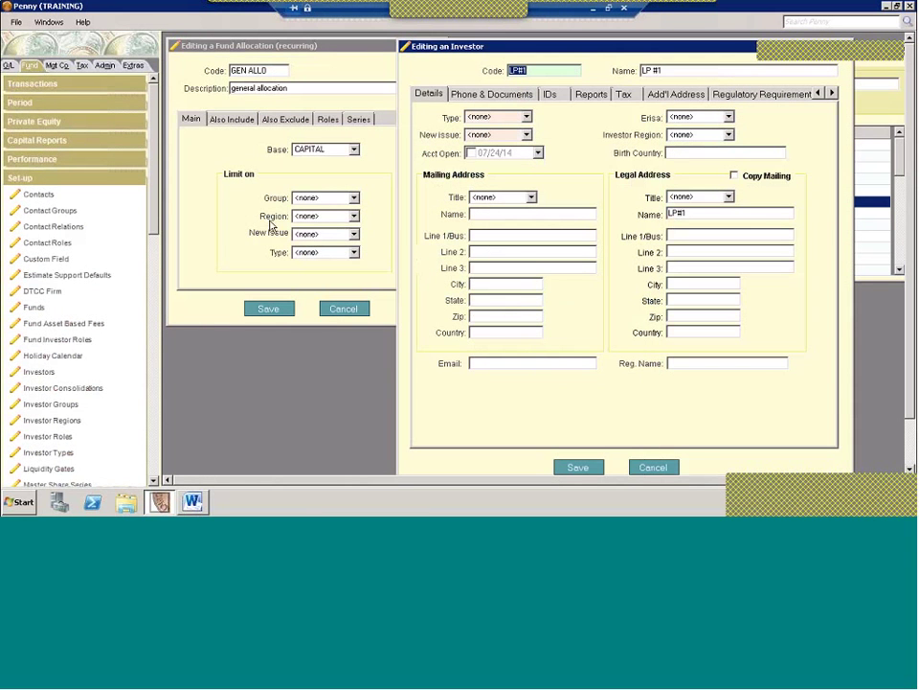
- Compare the investor region options of LP #1 with the region limits of the GEN ALLO allocation, leaving the region limit at none
click(673, 135)
click(673, 135)
click(310, 217)
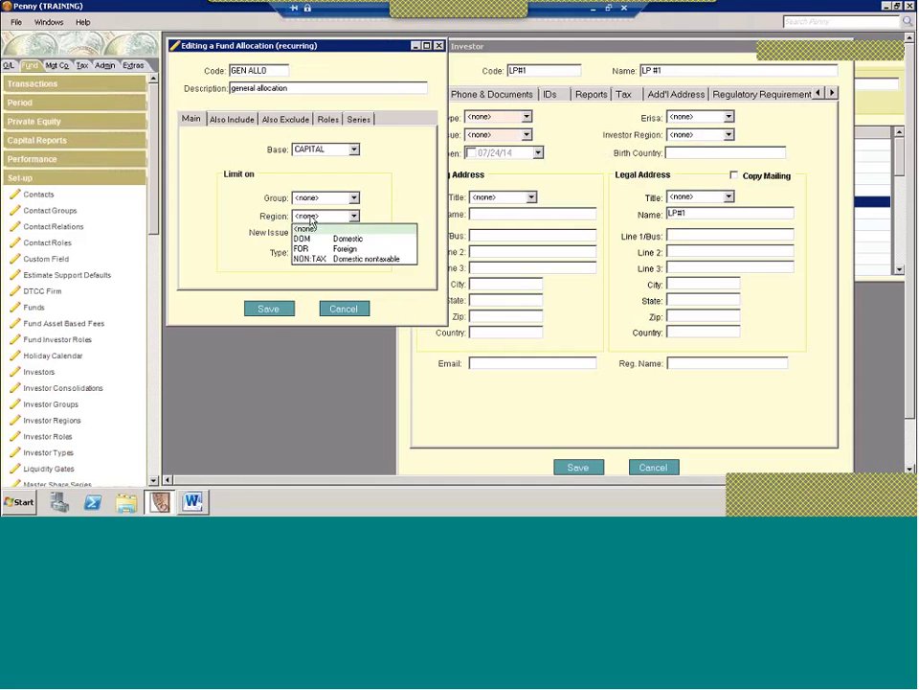
click(308, 227)
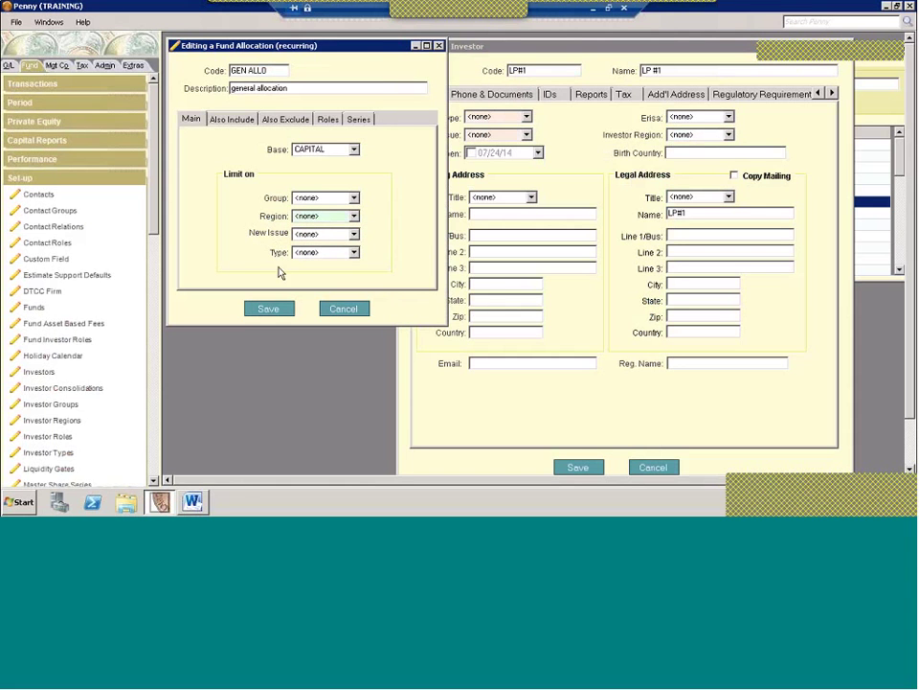
- Compare the limit settings of the GEN ALLO allocation with the LP #1 investor details, and show the allocation's custom fields to include
click(566, 116)
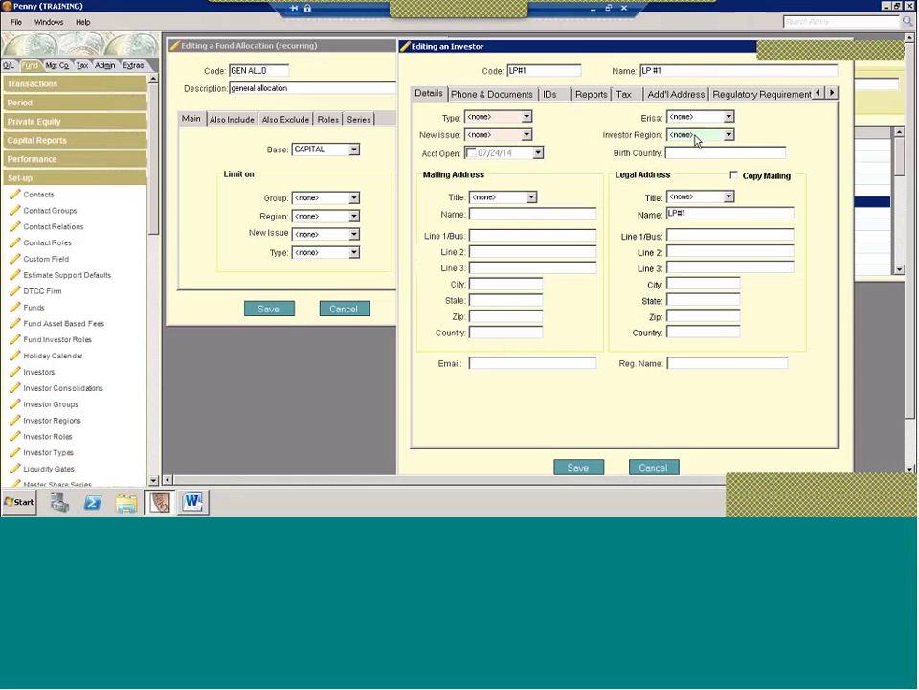
click(236, 231)
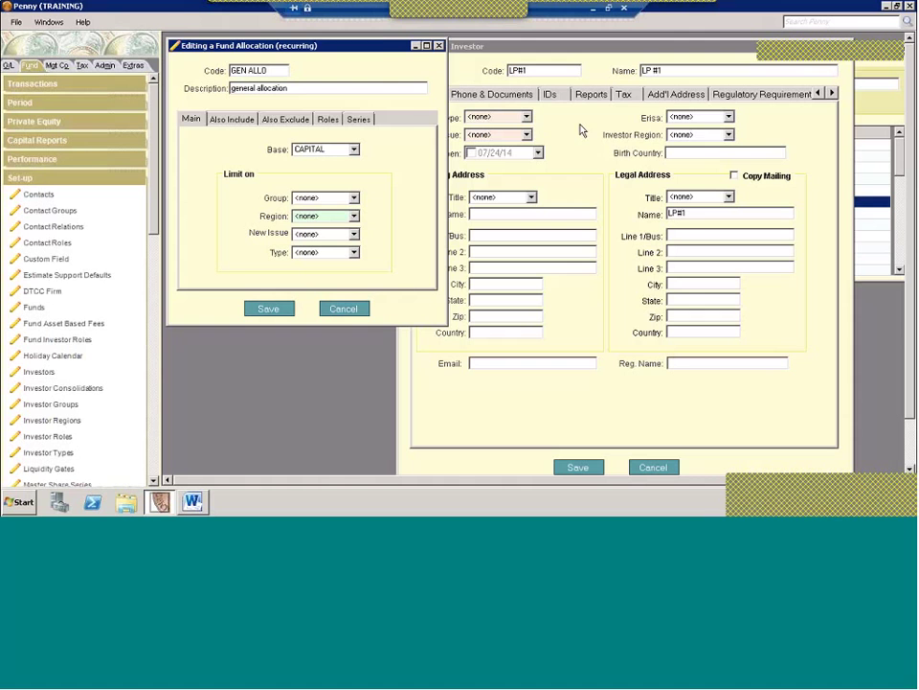
click(567, 146)
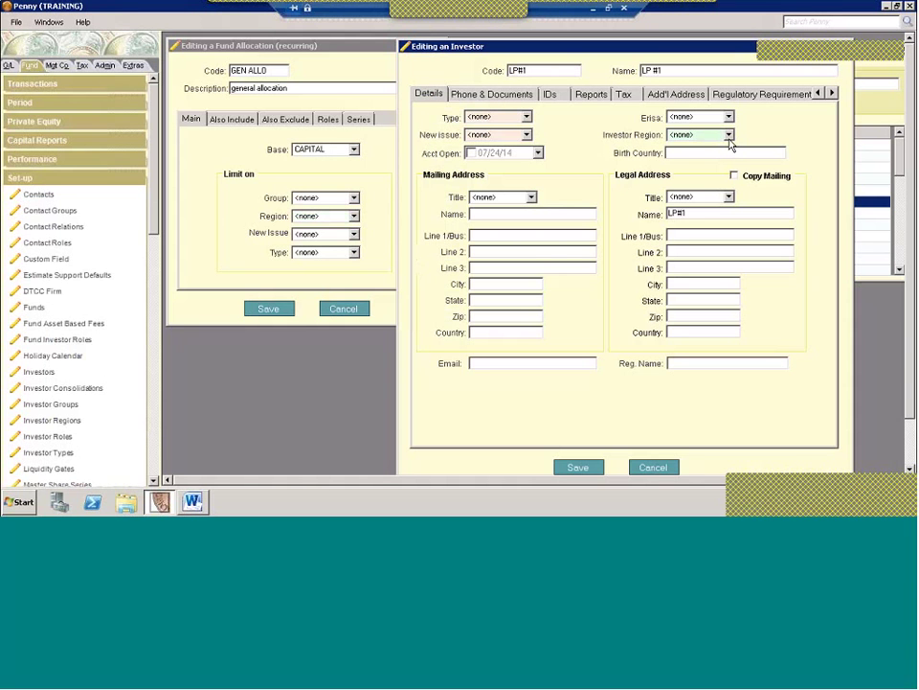
click(231, 119)
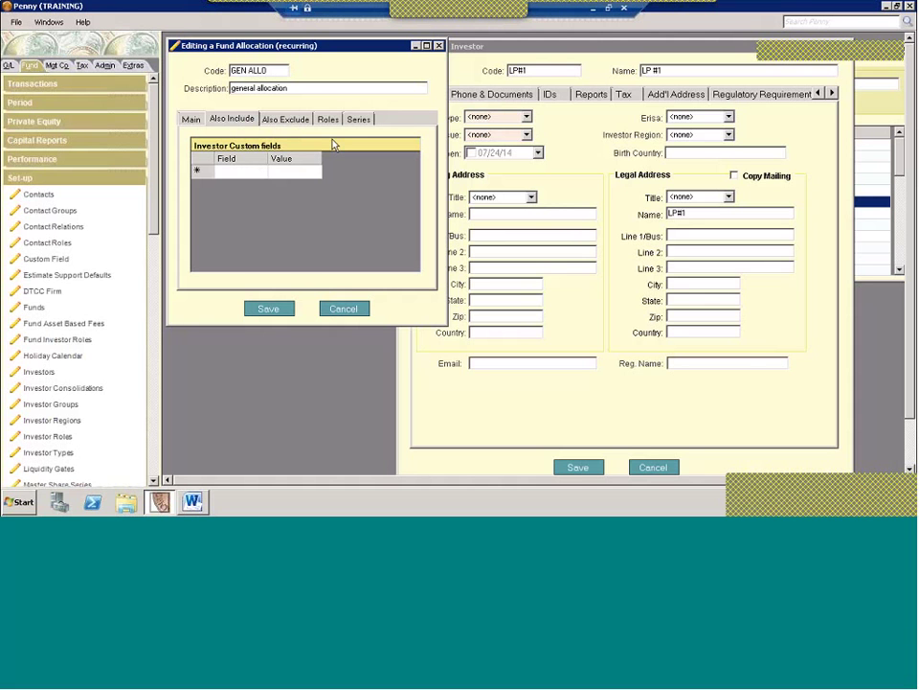
- Examine the custom Special Allocation field of the LP #1 investor and its options, keeping SPECIAL selected
click(756, 418)
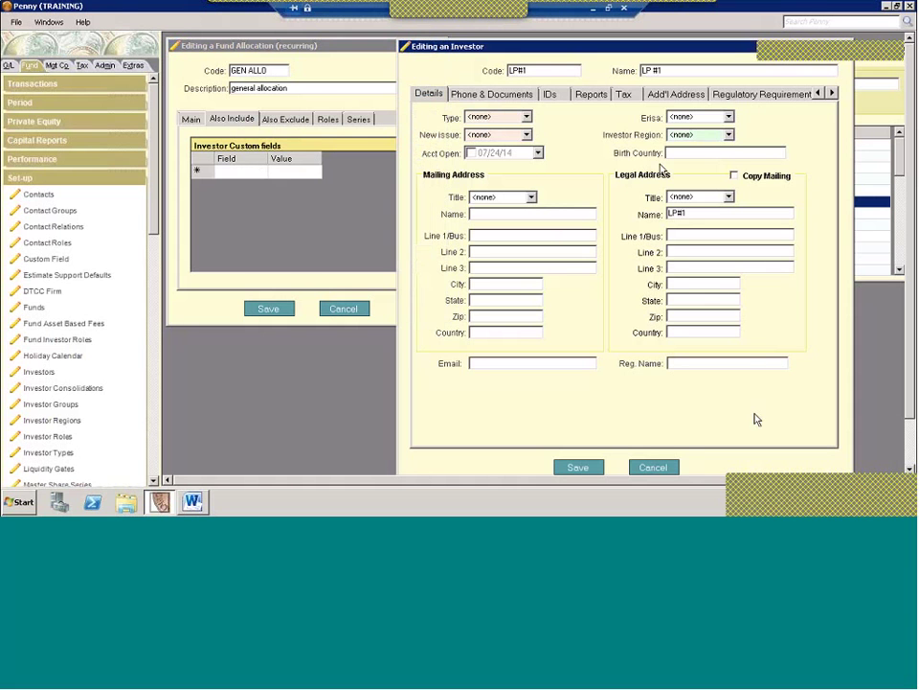
click(832, 94)
click(831, 94)
click(711, 94)
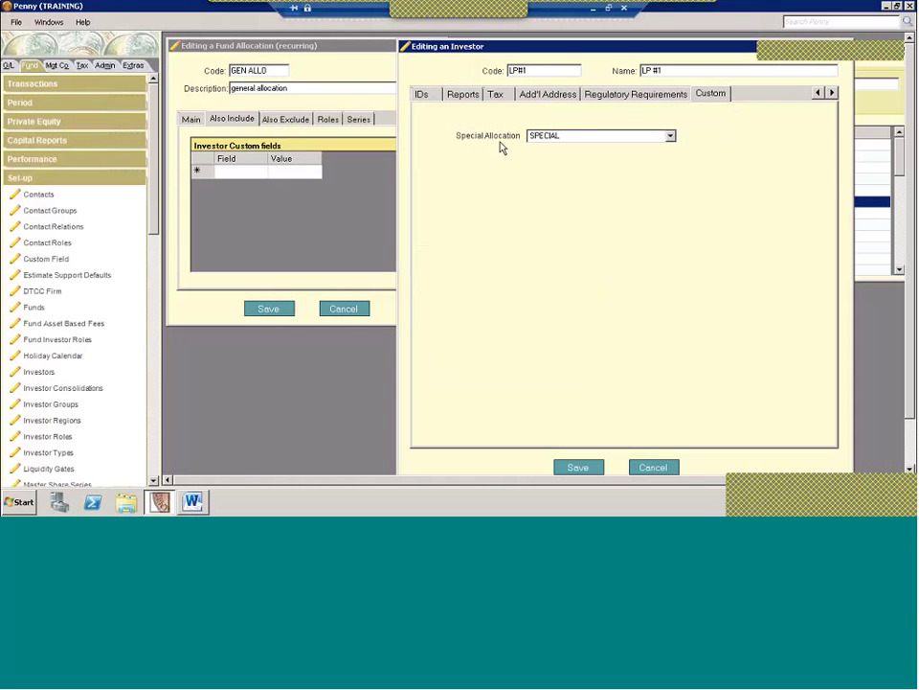
click(583, 137)
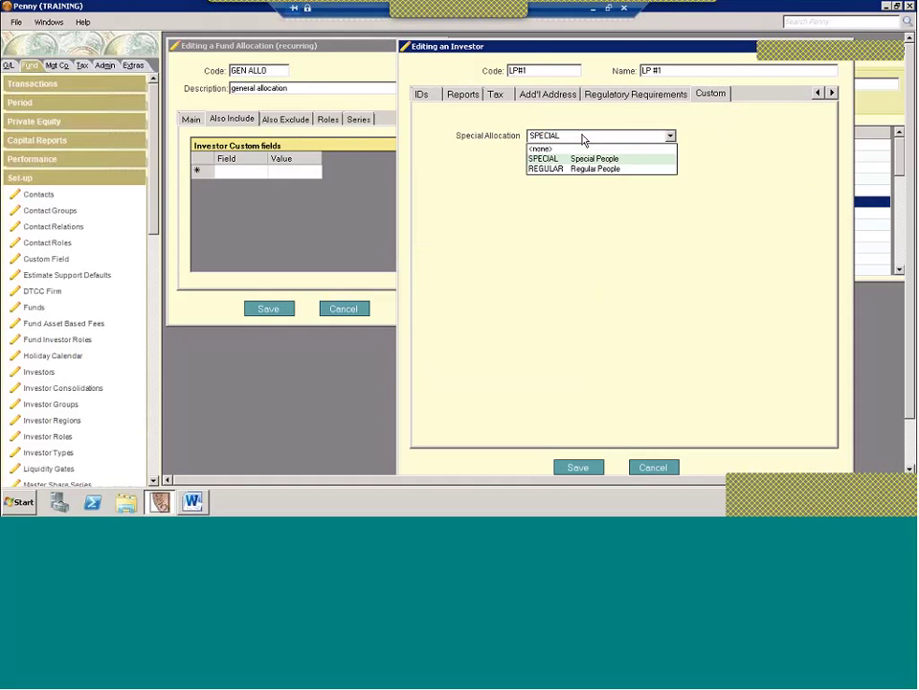
click(584, 137)
click(583, 137)
click(573, 158)
- Add an investor custom field inclusion to the GEN ALLO allocation with field SPECIAL and value REGULAR
click(314, 212)
click(247, 175)
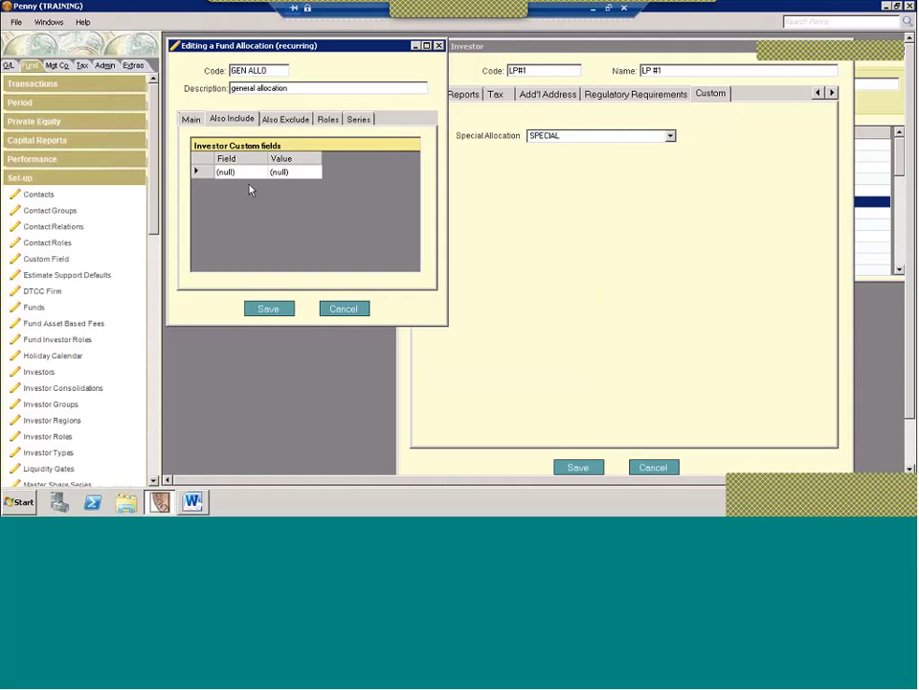
click(257, 174)
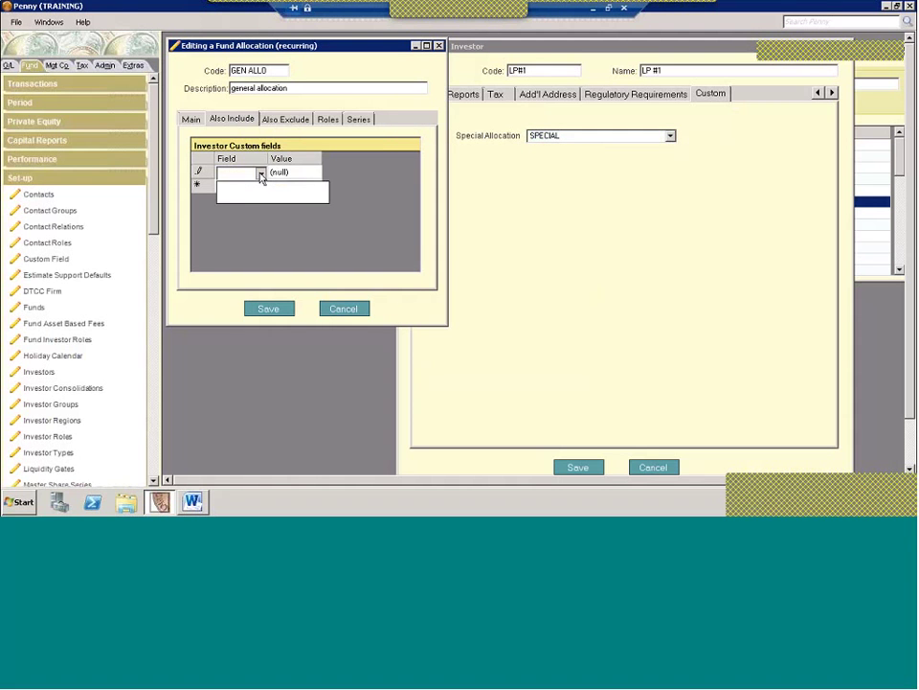
click(259, 173)
click(259, 198)
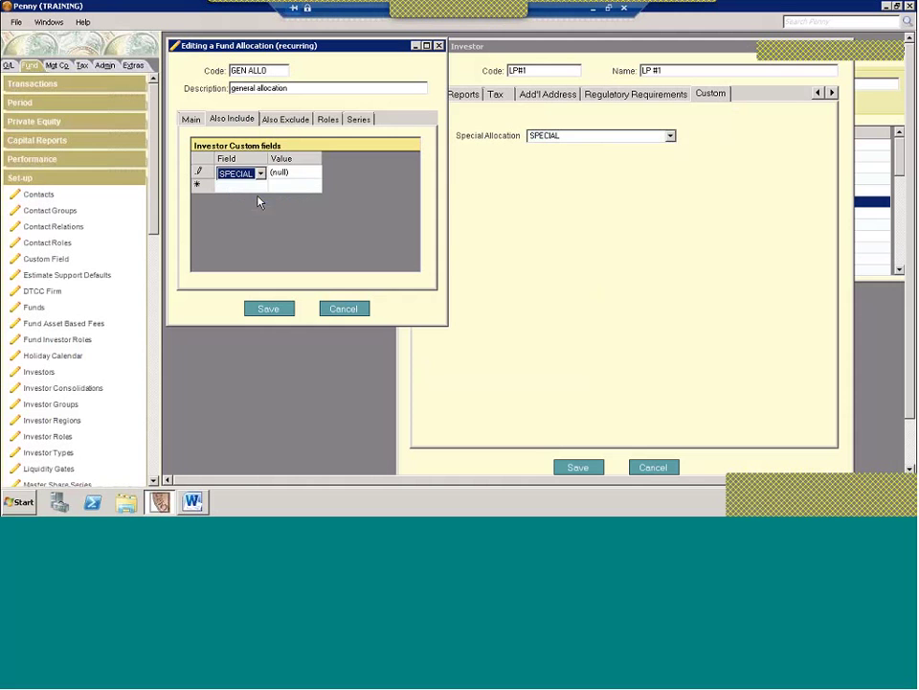
click(315, 175)
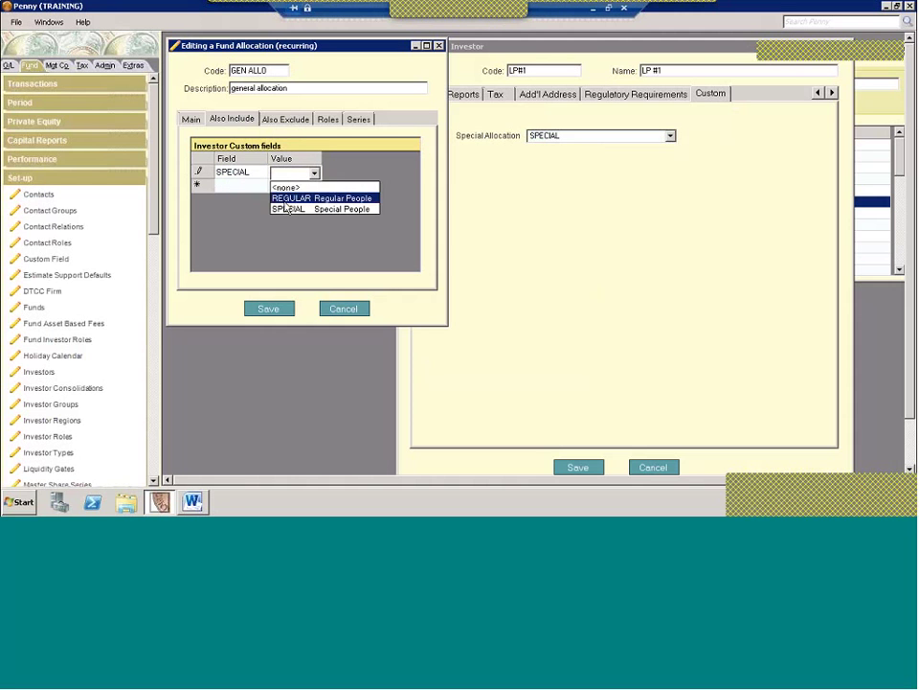
click(304, 198)
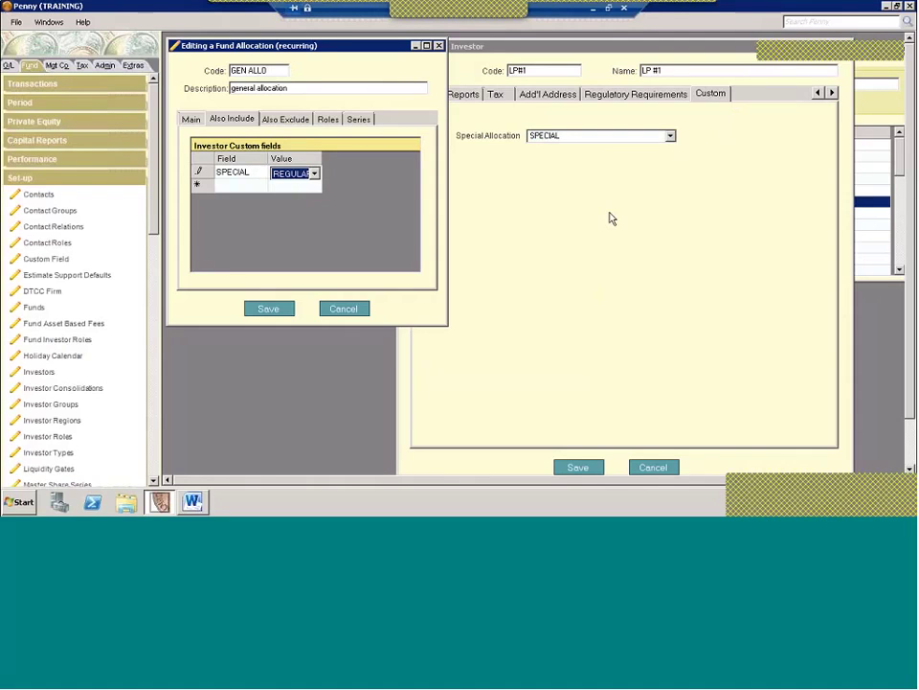
- Compare the excluded investor custom fields of the GEN ALLO allocation with its included ones
click(315, 123)
click(247, 123)
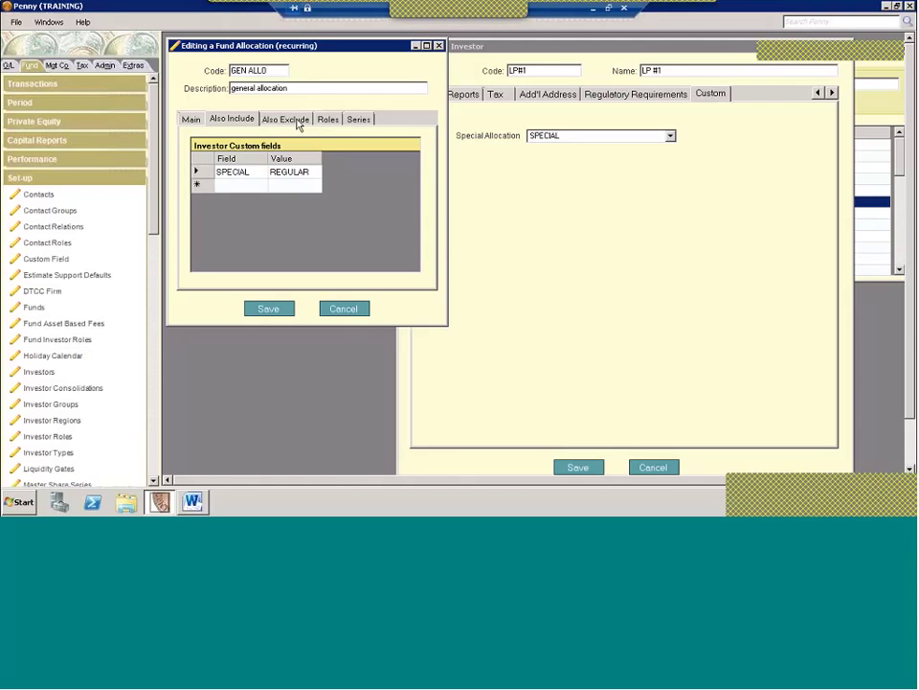
click(298, 124)
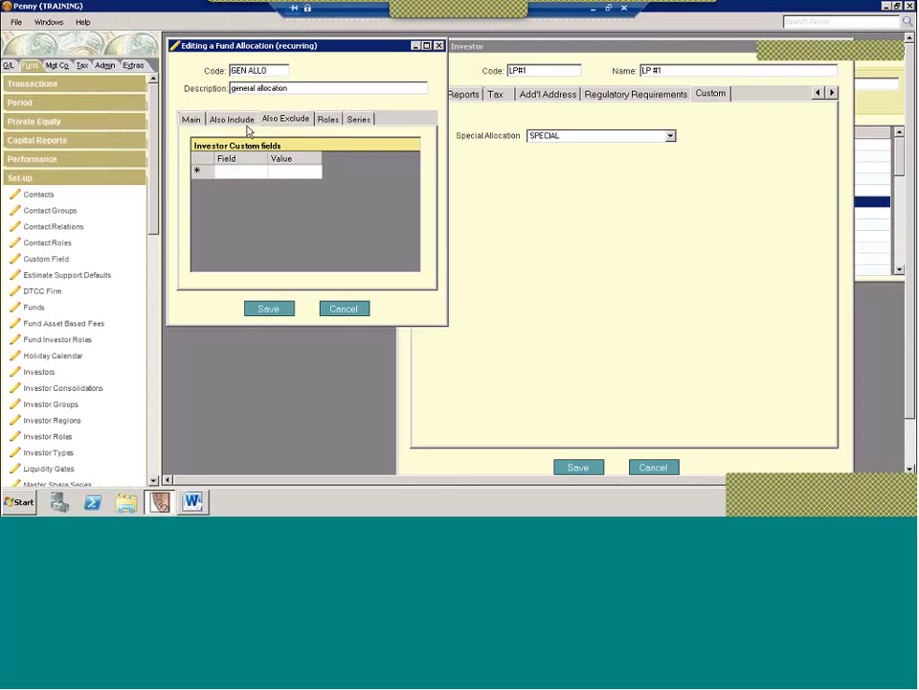
click(251, 120)
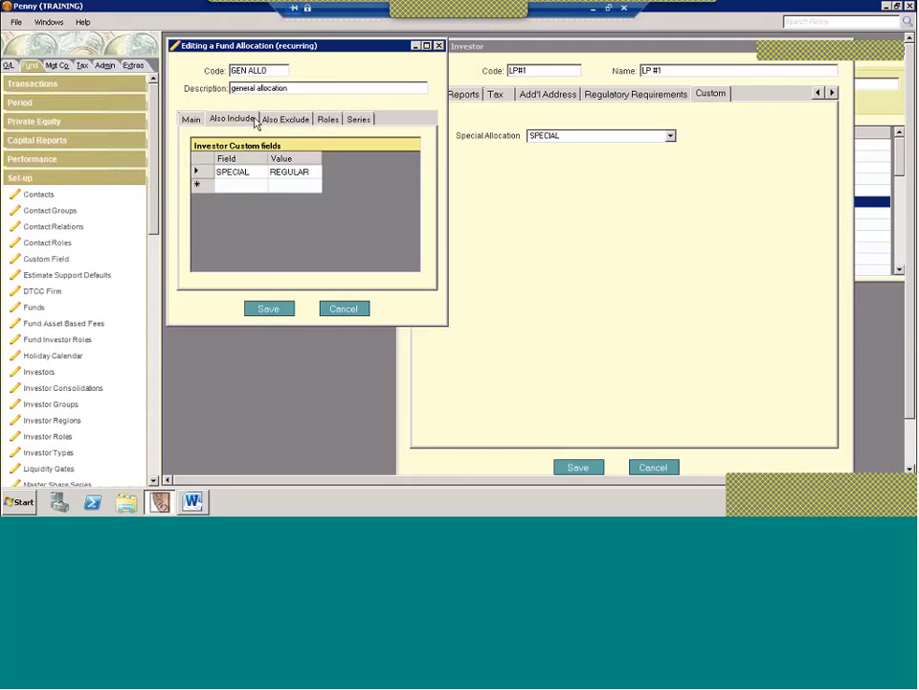
- Close the LP #1 investor record and review the investor roles and share series available in the GEN ALLO allocation
click(329, 123)
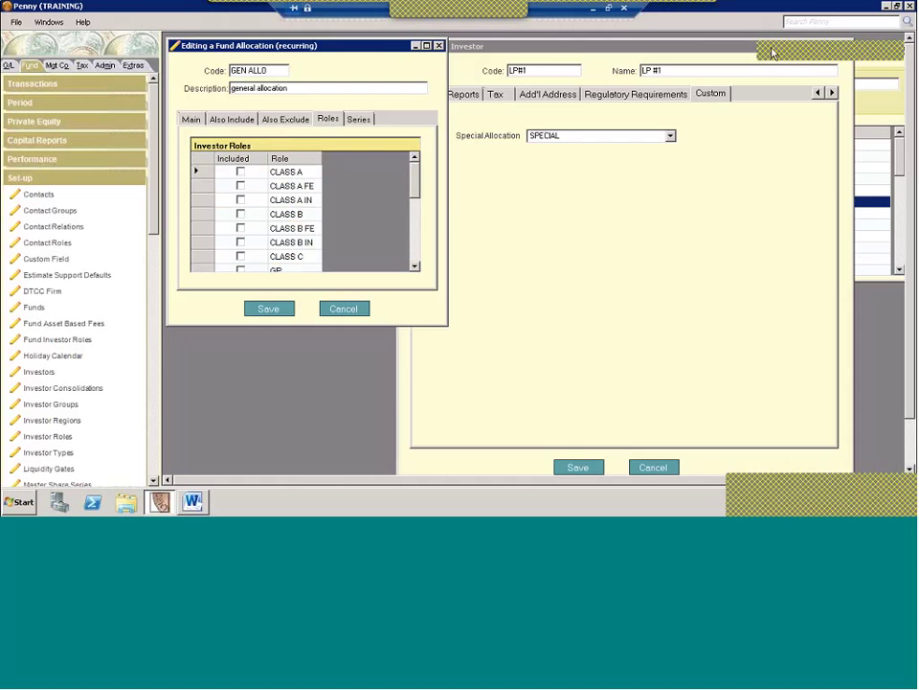
click(846, 50)
click(846, 50)
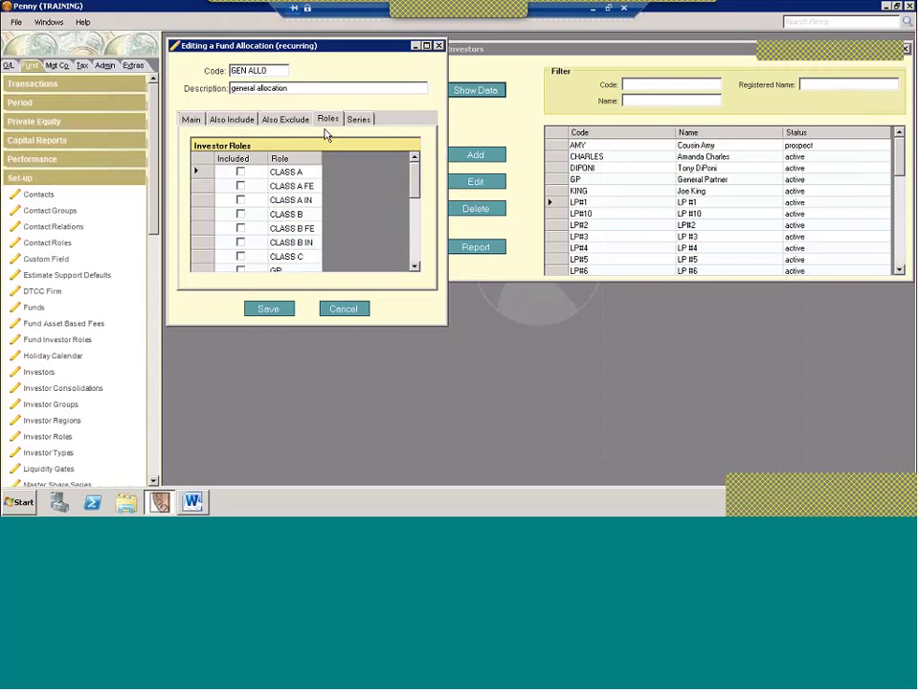
drag(419, 175, 418, 205)
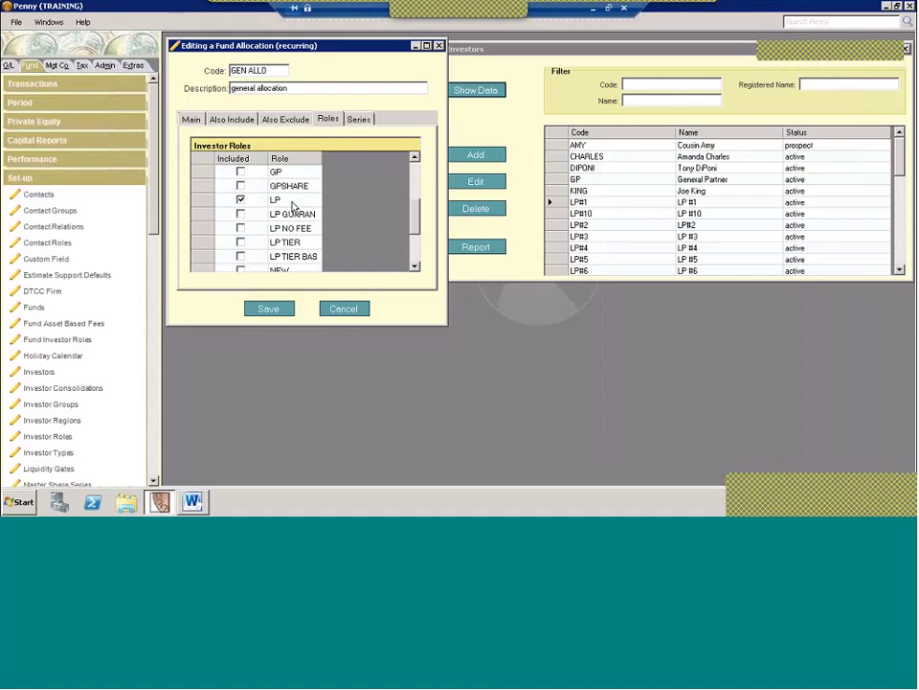
click(354, 121)
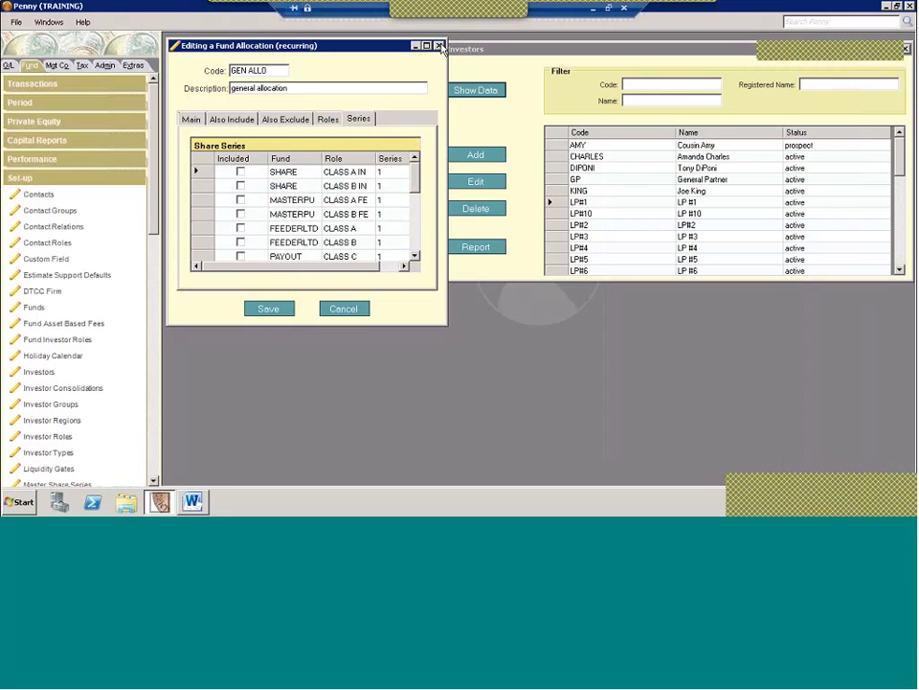
- Close the GEN ALLO allocation without saving the changes, and close the Investors and recurring Fund Allocations lists
click(438, 46)
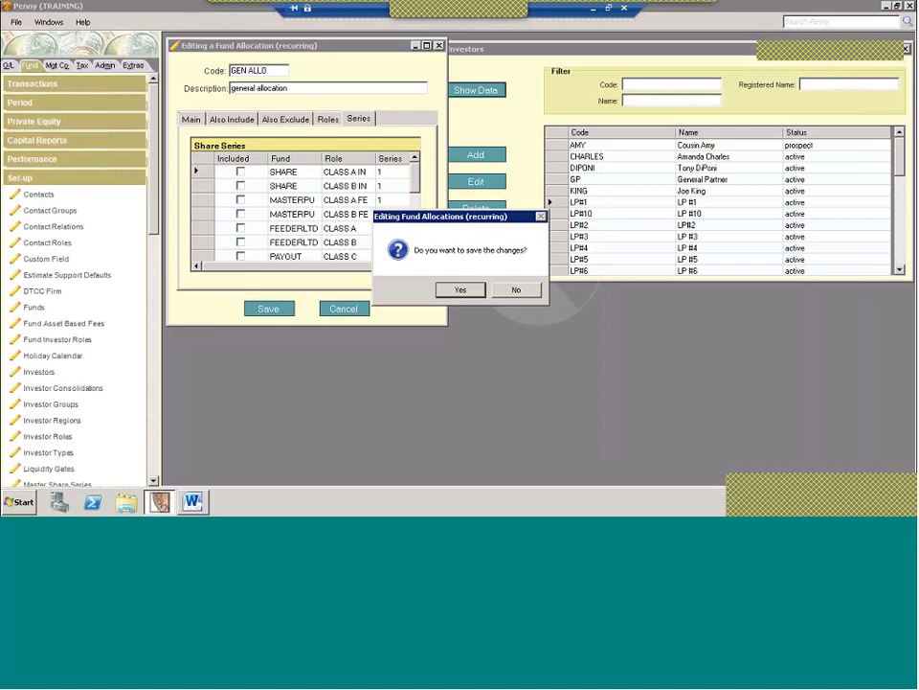
click(515, 289)
click(905, 46)
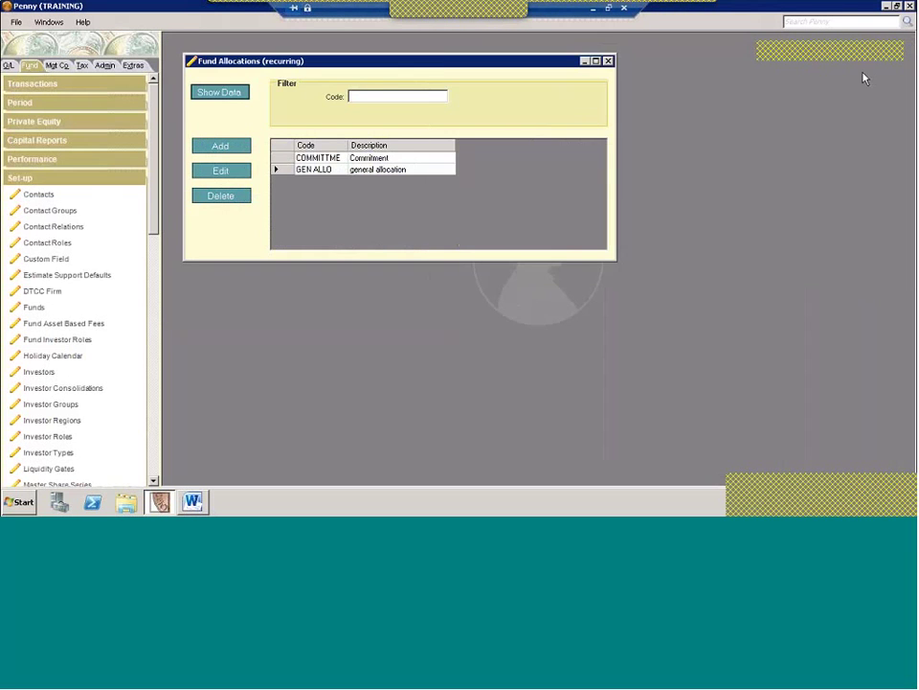
click(608, 62)
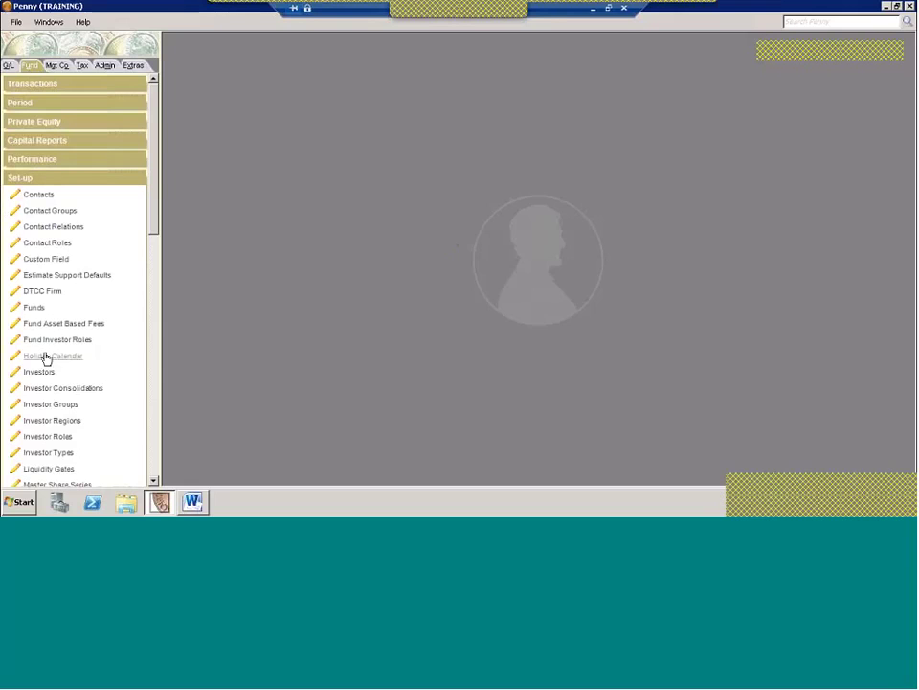
- Review the Create Allocation setting and its basis in the FOX investor group, leaving the group unchanged and closing the list
click(54, 405)
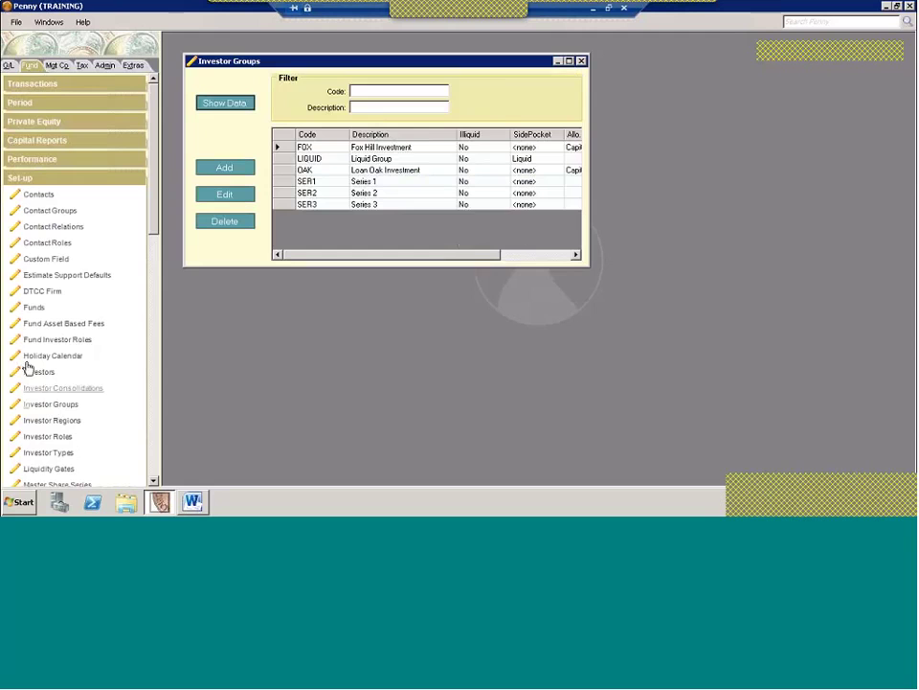
double_click(287, 147)
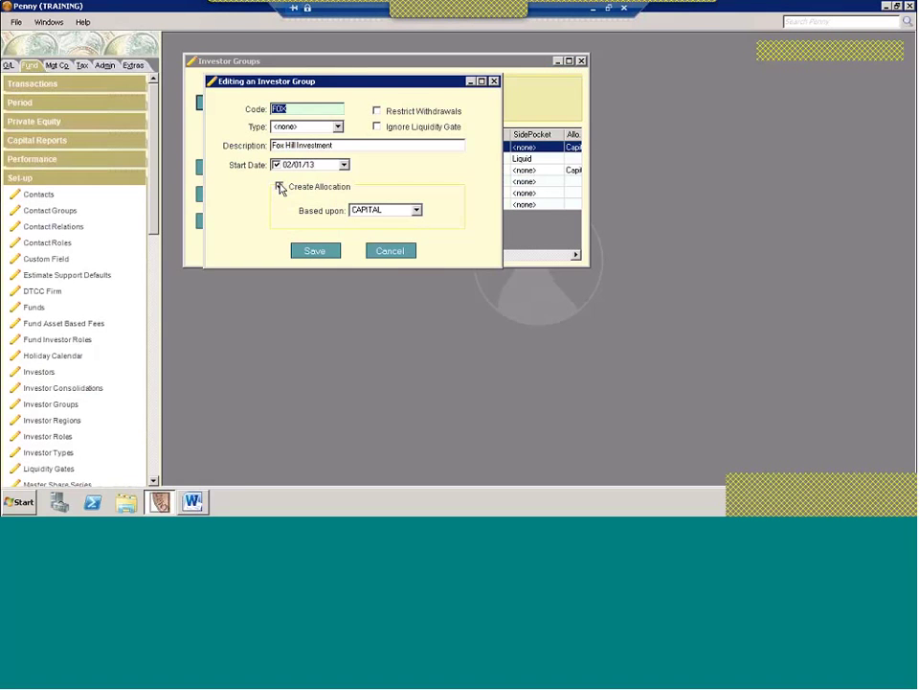
click(387, 252)
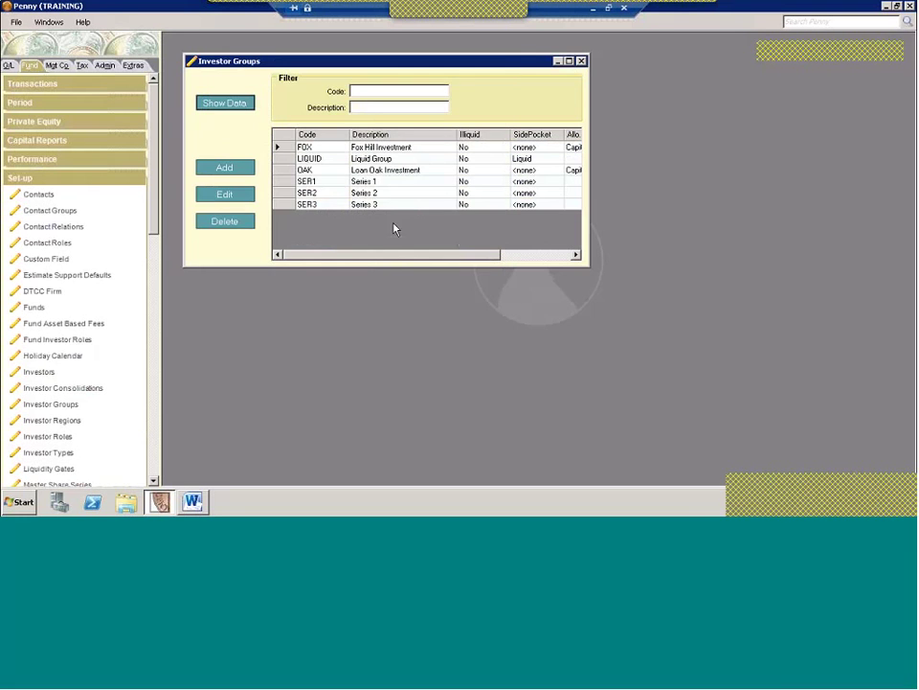
click(582, 60)
- List the investor roles and review the Create Allocation setting of the LP limited partner role, closing both windows without edits
click(48, 436)
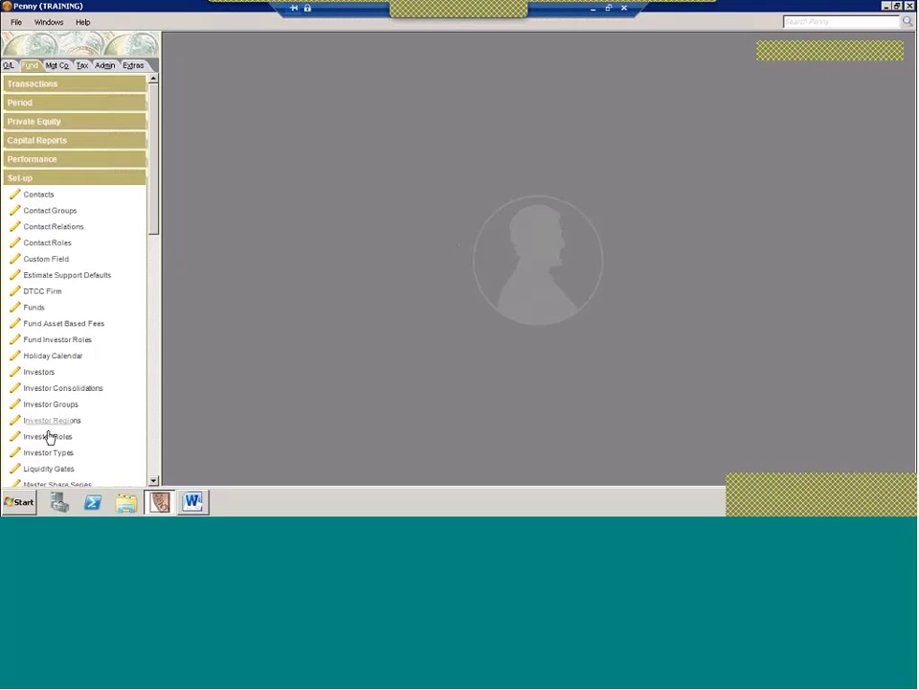
click(234, 99)
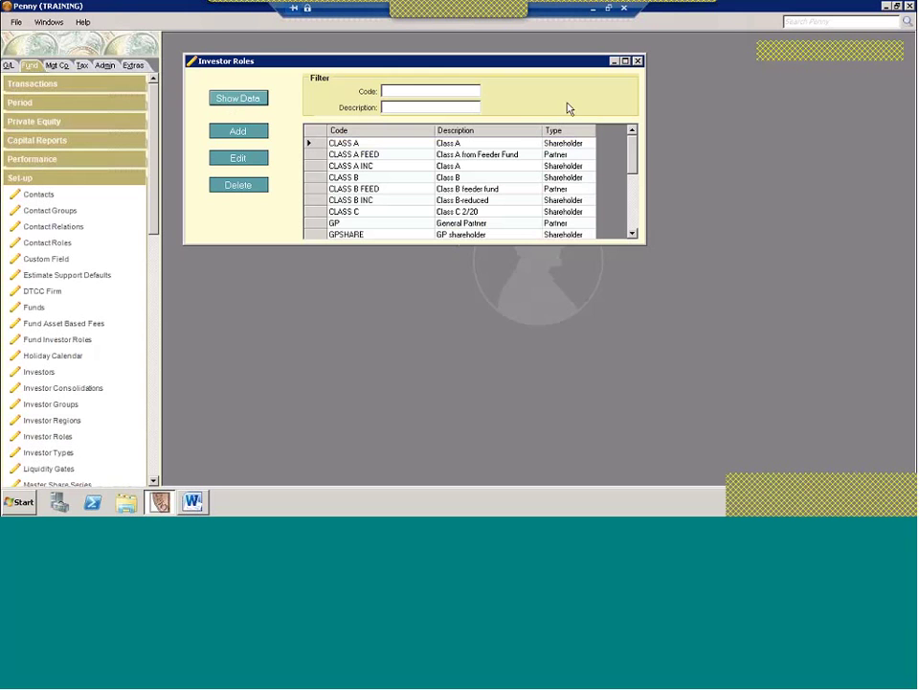
scroll(479, 182, down, 3)
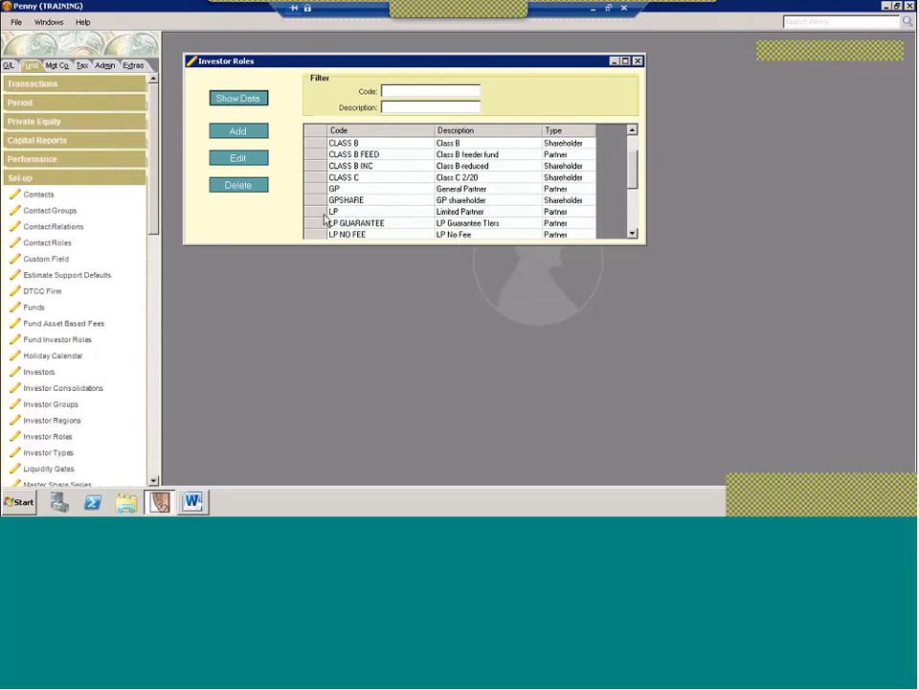
double_click(335, 209)
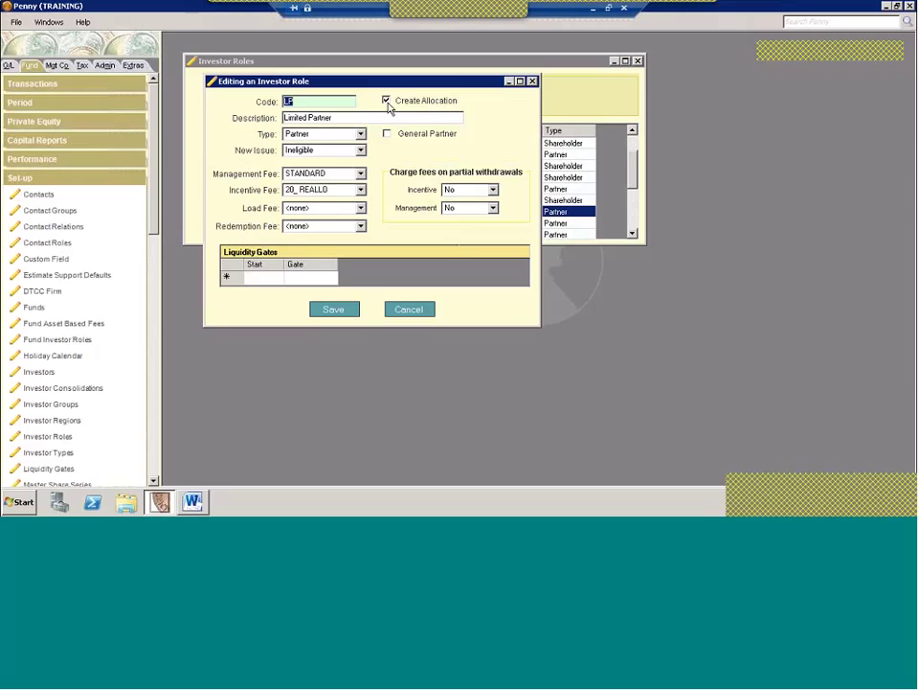
click(532, 81)
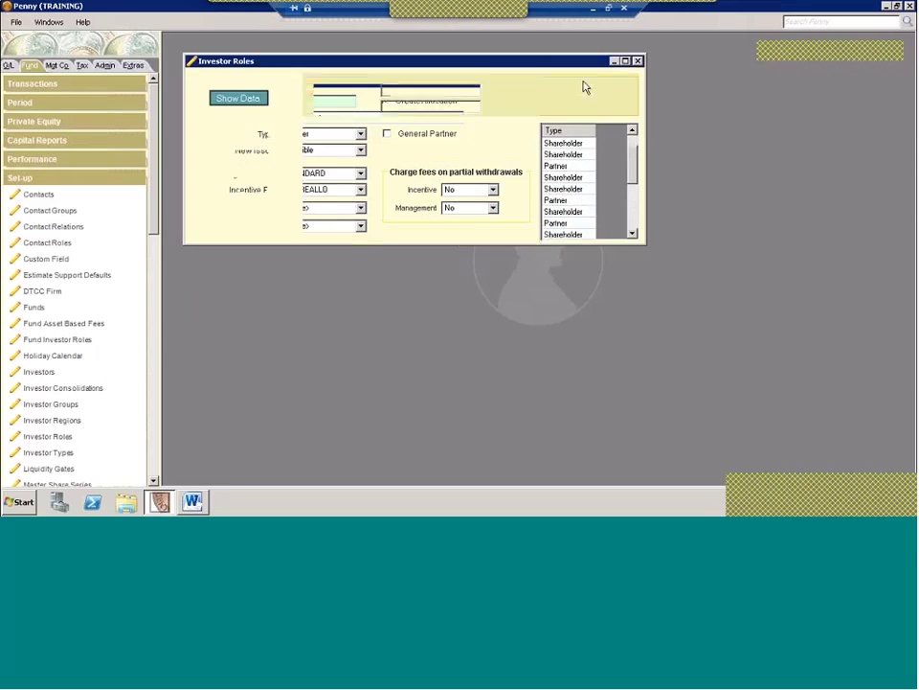
click(637, 62)
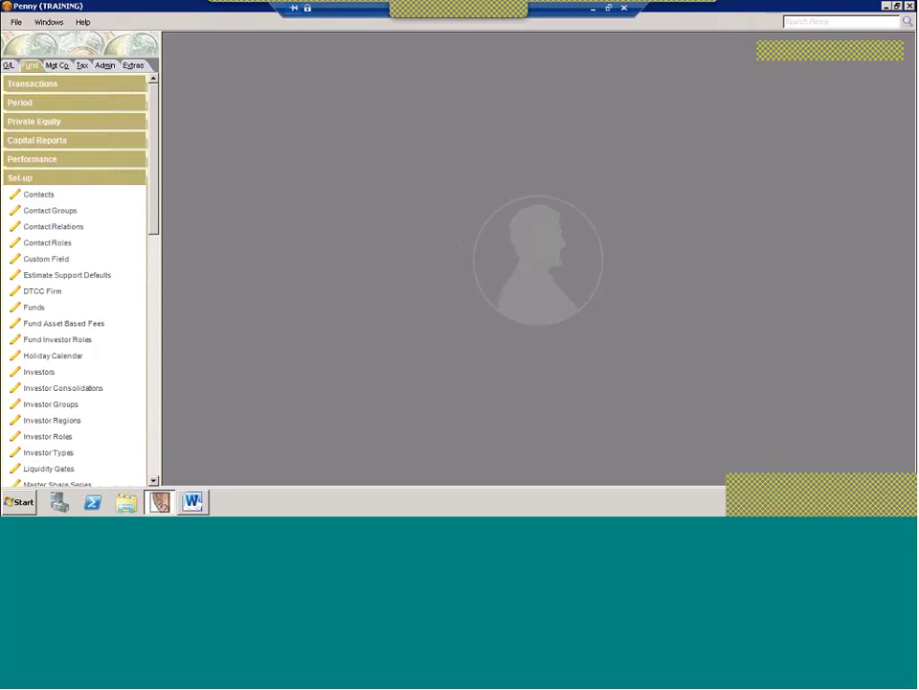
- List the fund allocation defaults for the period and open the GENERAL fund's SPECIAL IN default
click(96, 104)
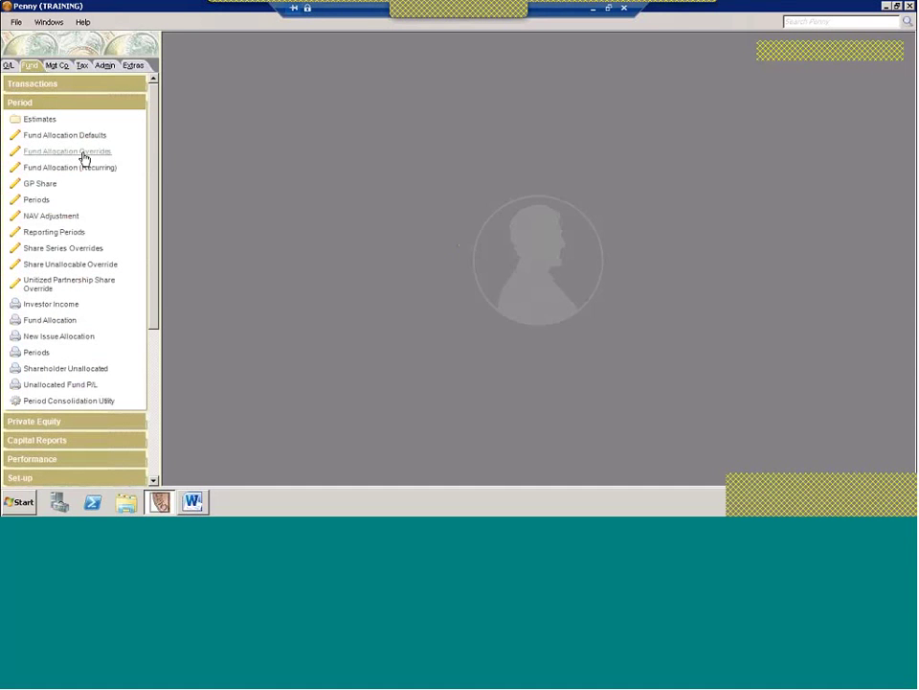
click(76, 139)
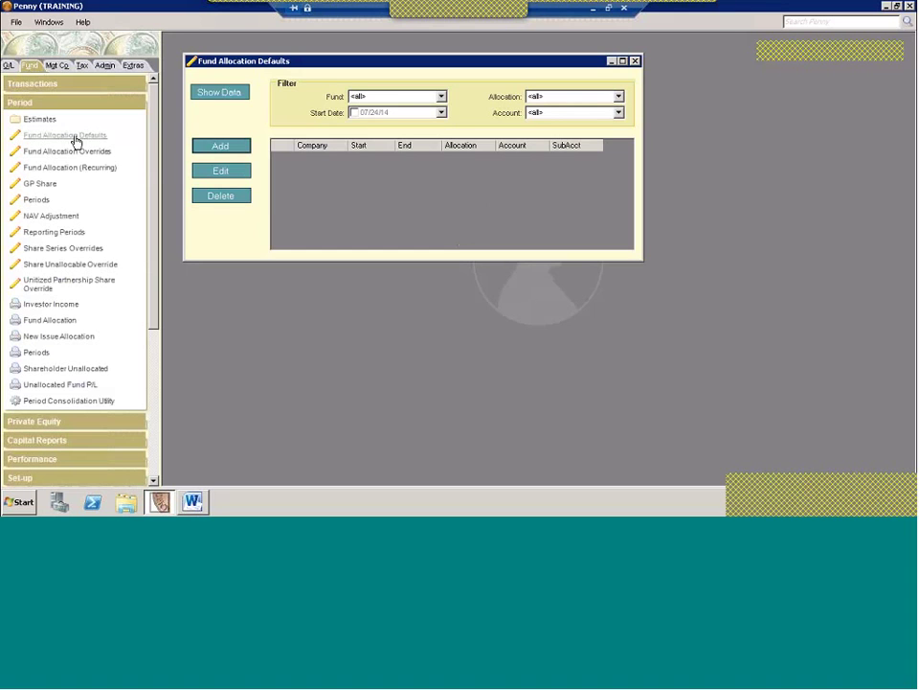
click(219, 96)
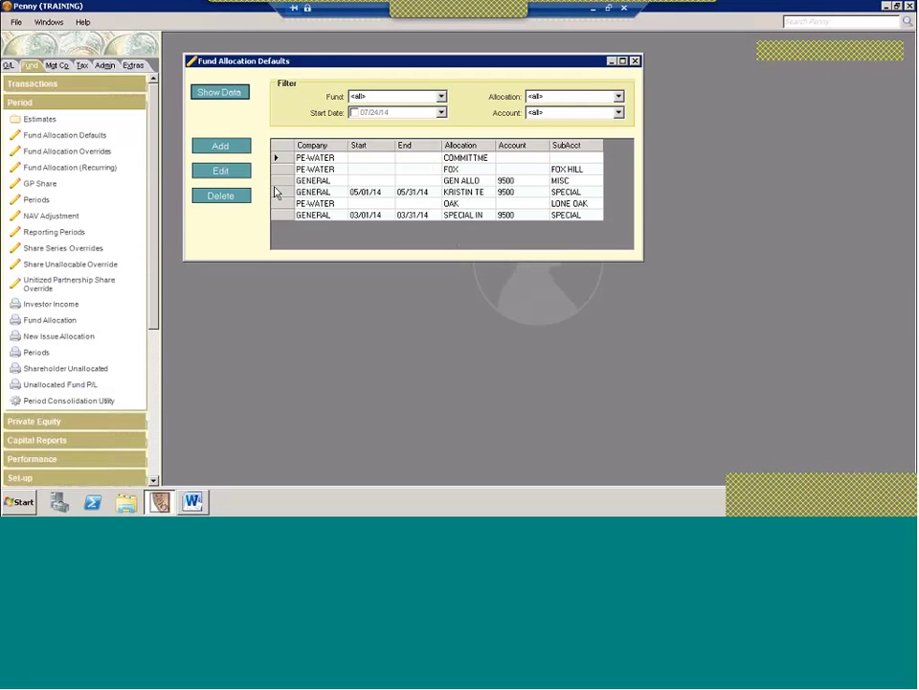
double_click(279, 216)
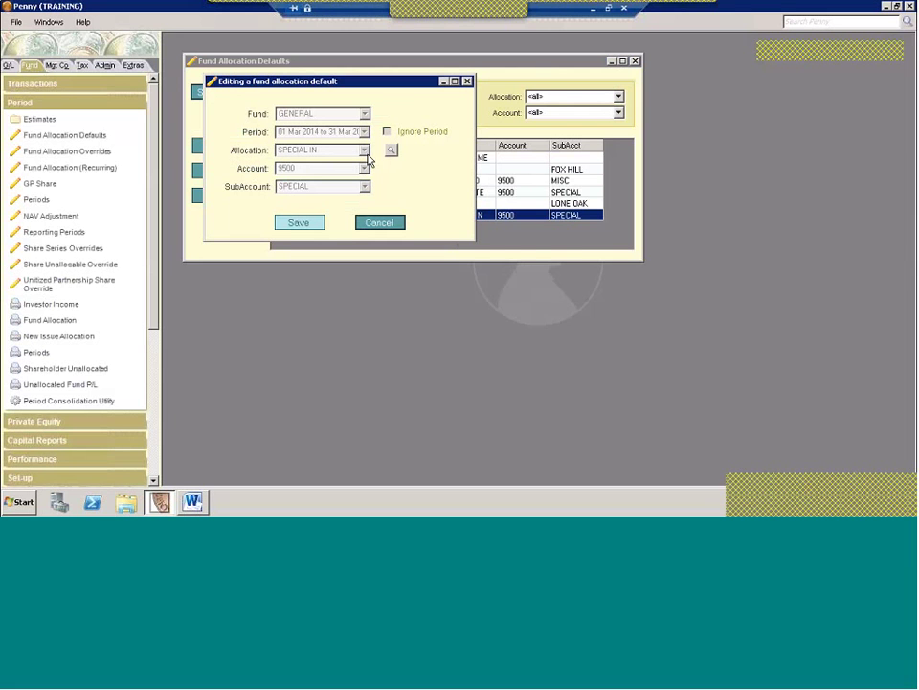
- Close the SPECIAL IN default unchanged and start a new fund allocation default for account 8100, leaving the subaccount unset
click(67, 152)
key(Escape)
click(230, 146)
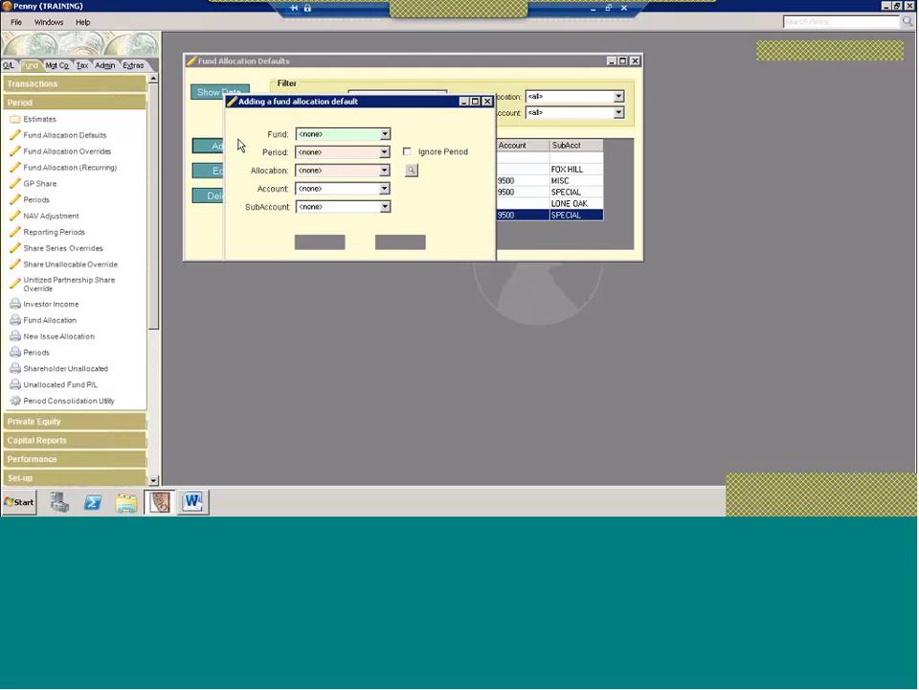
click(312, 188)
click(316, 202)
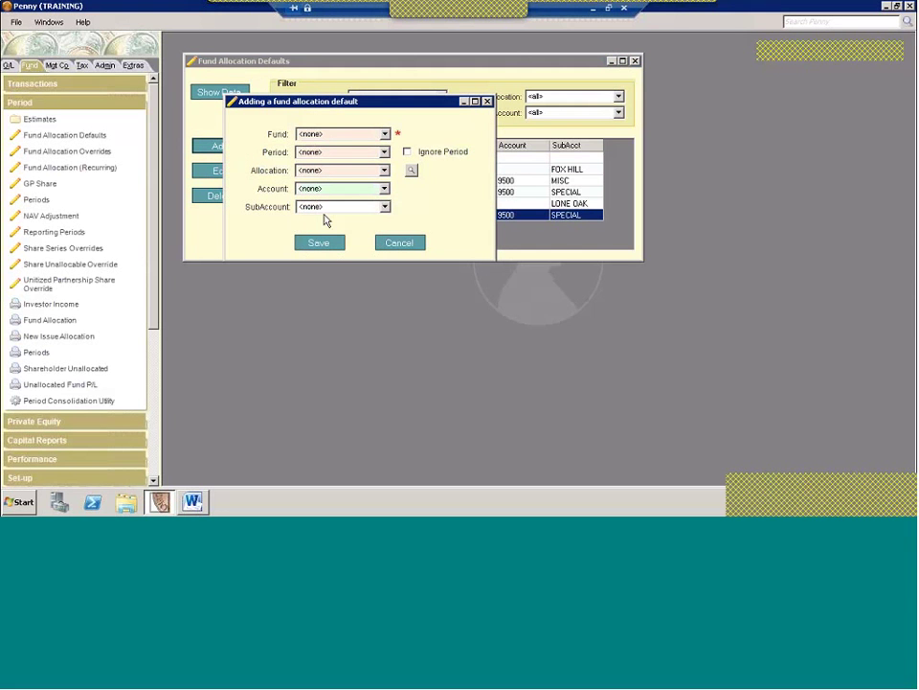
click(327, 208)
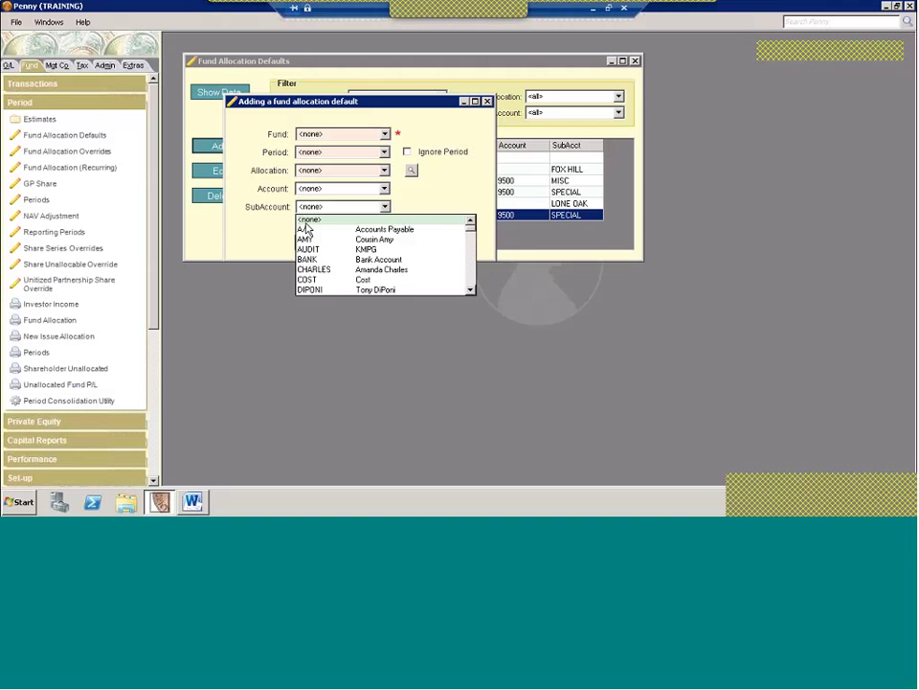
click(311, 203)
click(316, 189)
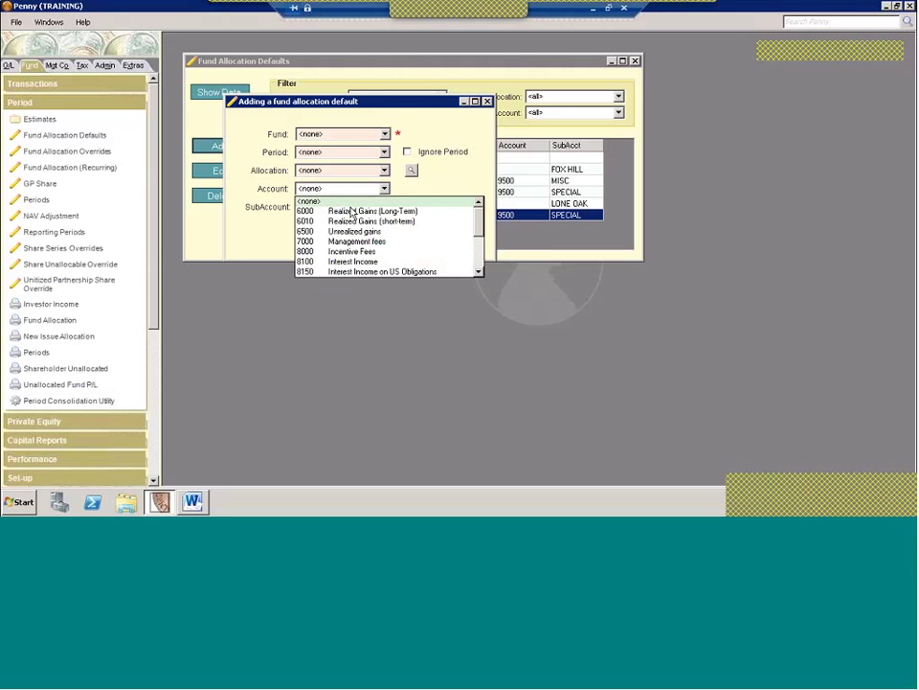
click(369, 261)
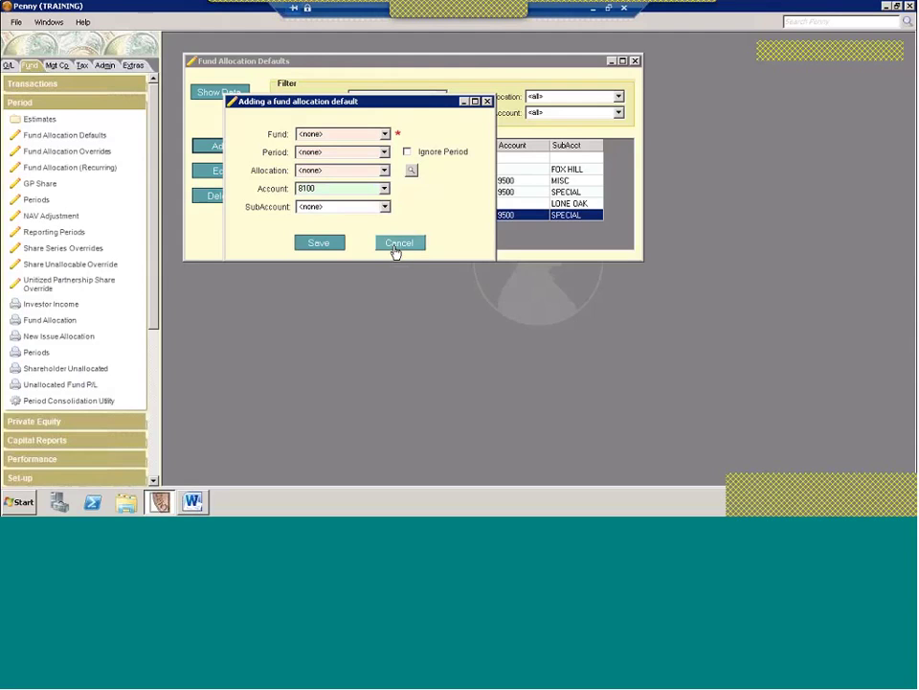
- Assign the new allocation default to the GENERAL fund and make it ignore the period
click(408, 153)
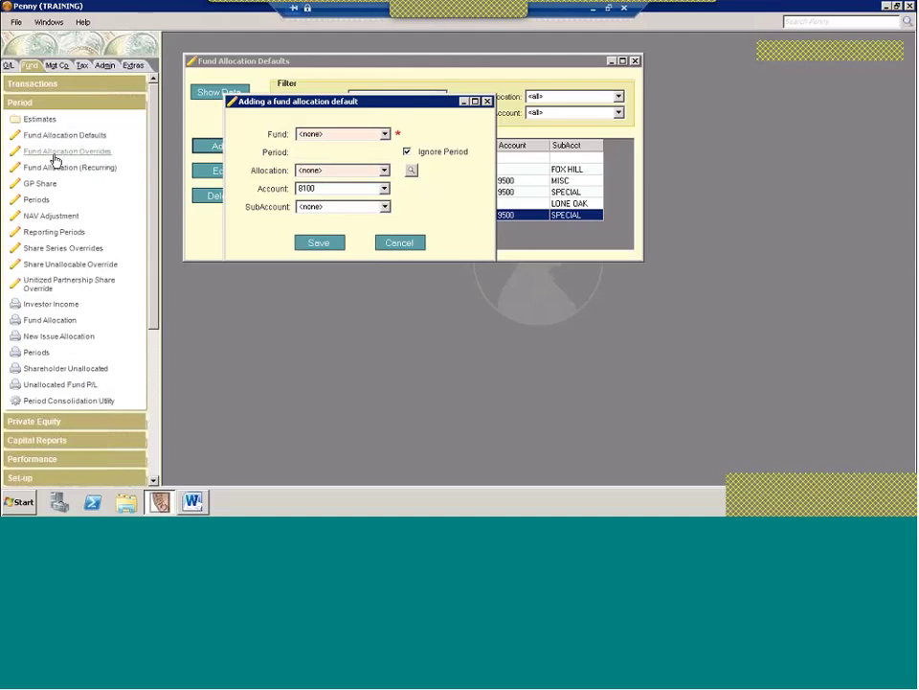
click(384, 171)
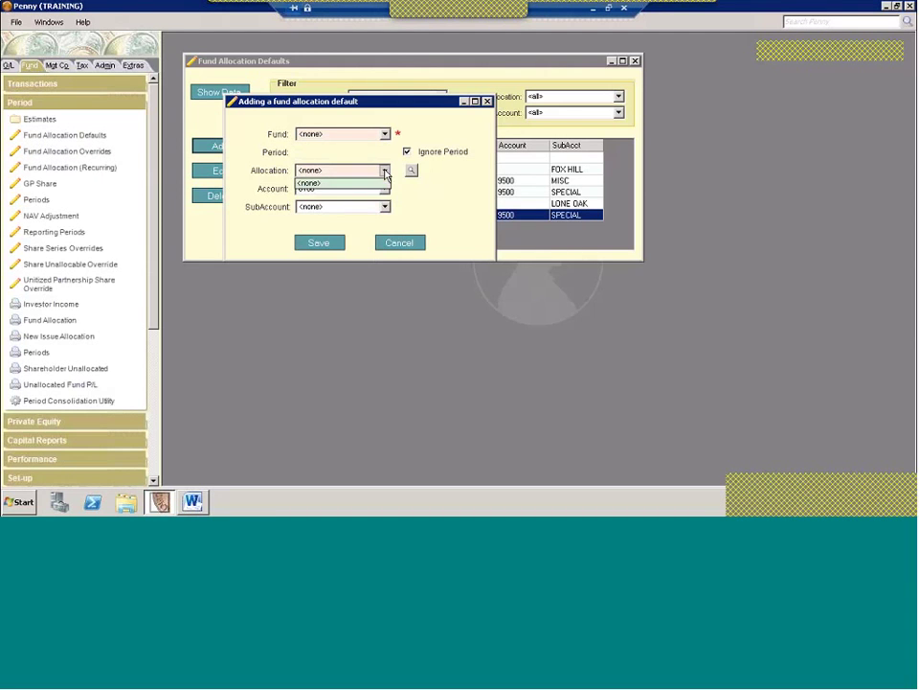
click(384, 134)
key(g)
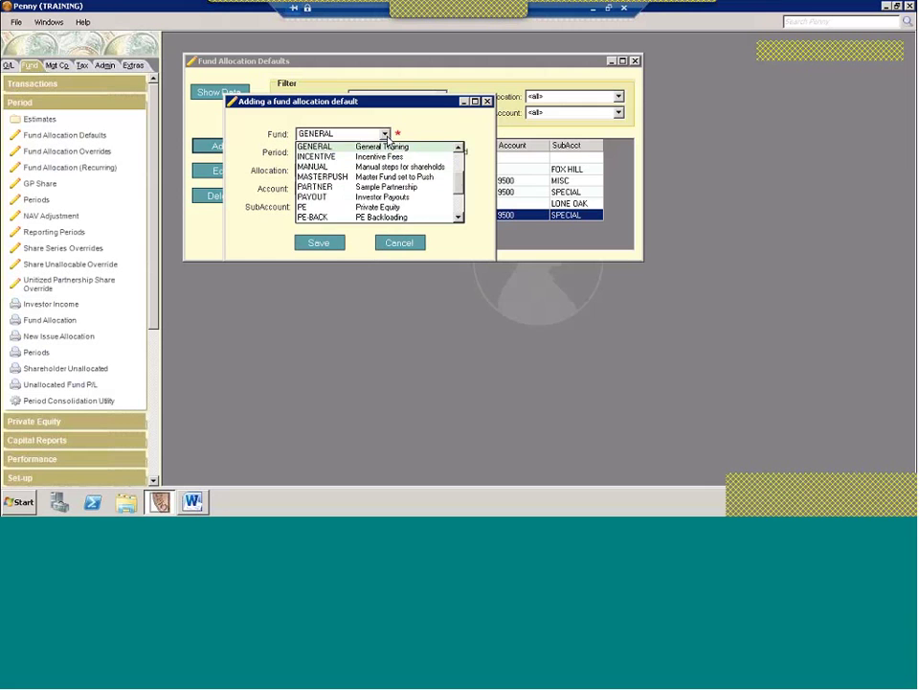
click(383, 145)
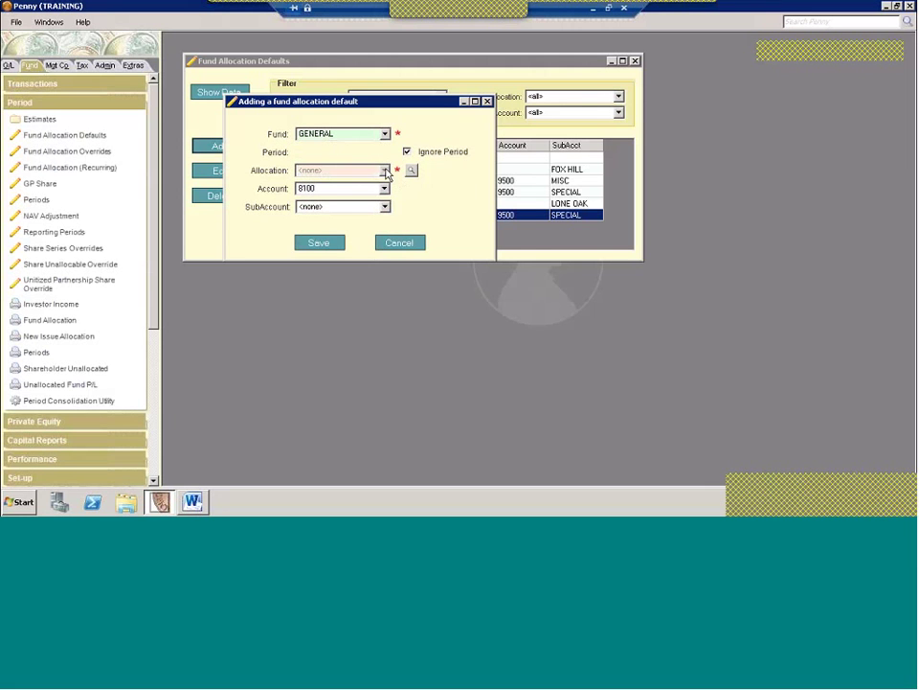
click(407, 152)
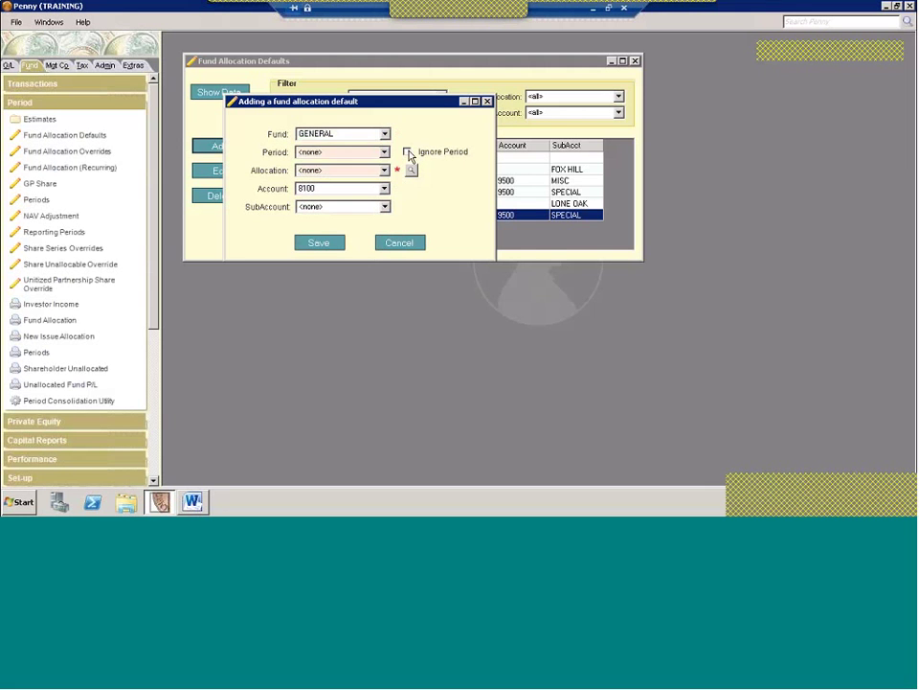
click(407, 152)
- Choose the GEN ALLO allocation for the new default and save it
click(383, 171)
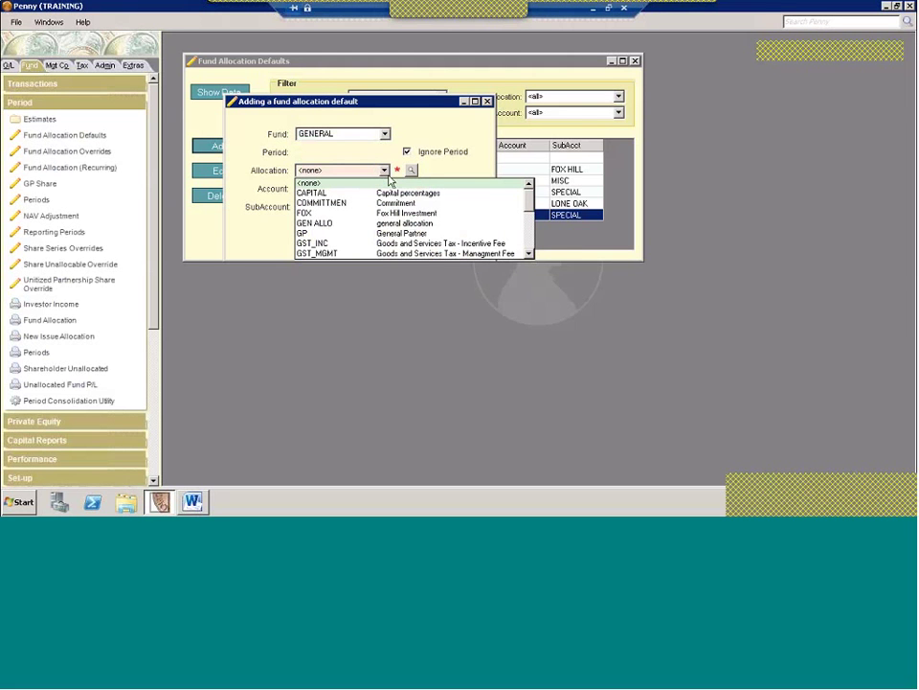
scroll(384, 203, down, 1)
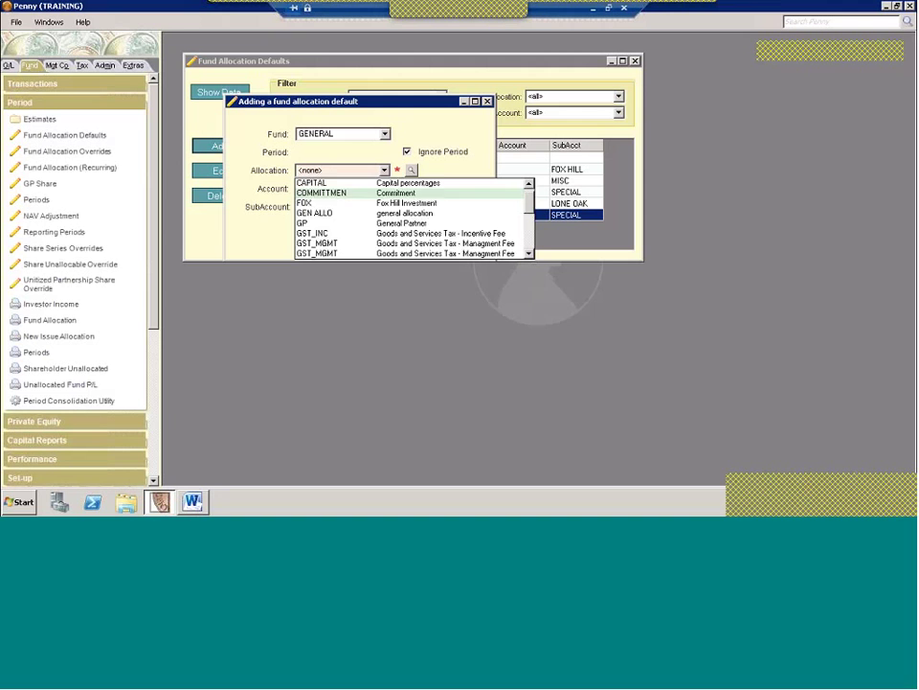
scroll(412, 218, down, 3)
click(529, 251)
click(529, 251)
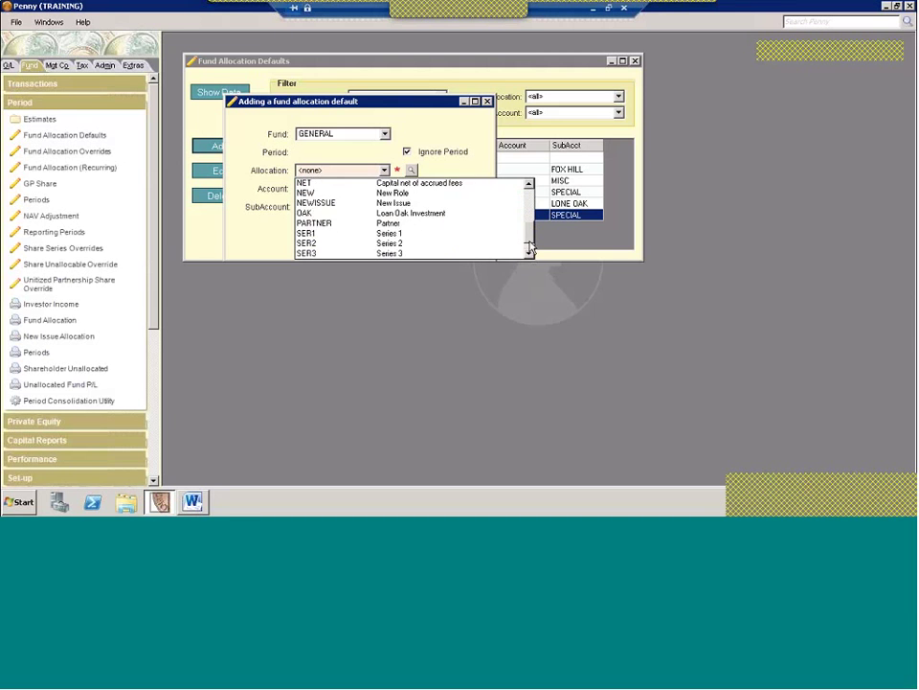
click(529, 251)
click(528, 251)
click(529, 182)
click(528, 183)
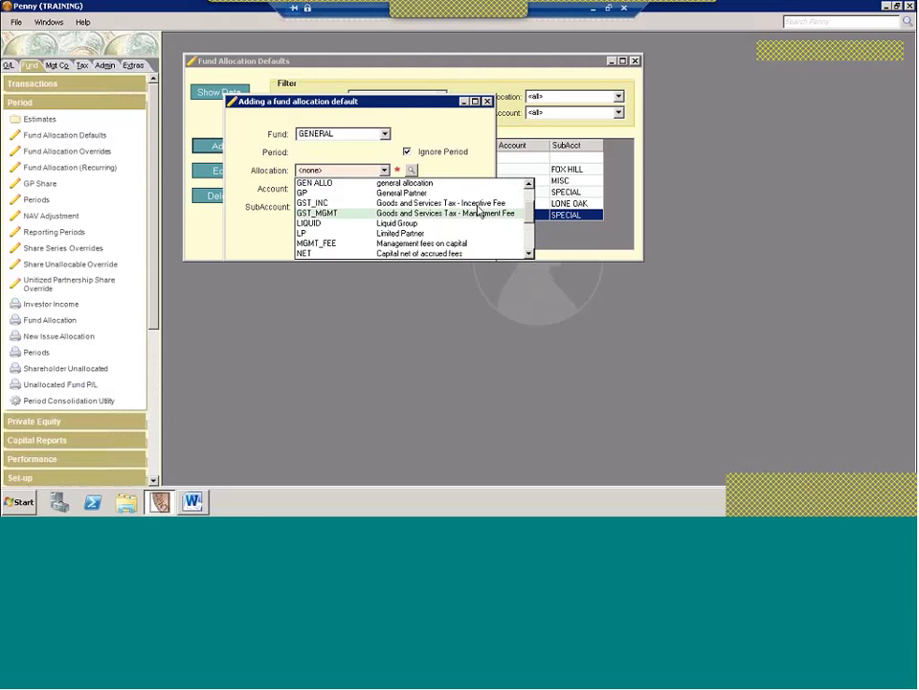
click(410, 184)
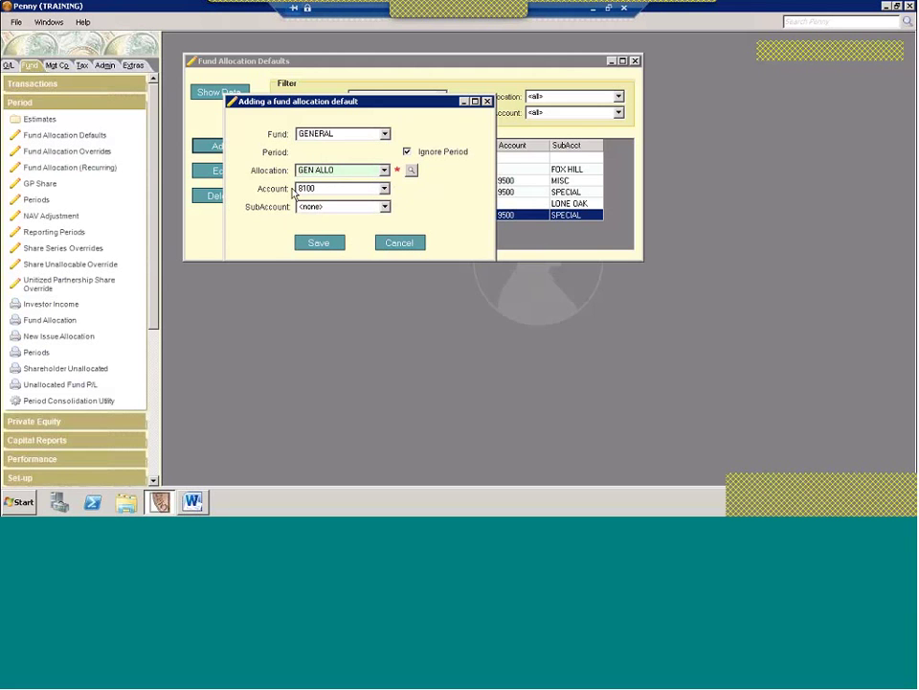
click(315, 246)
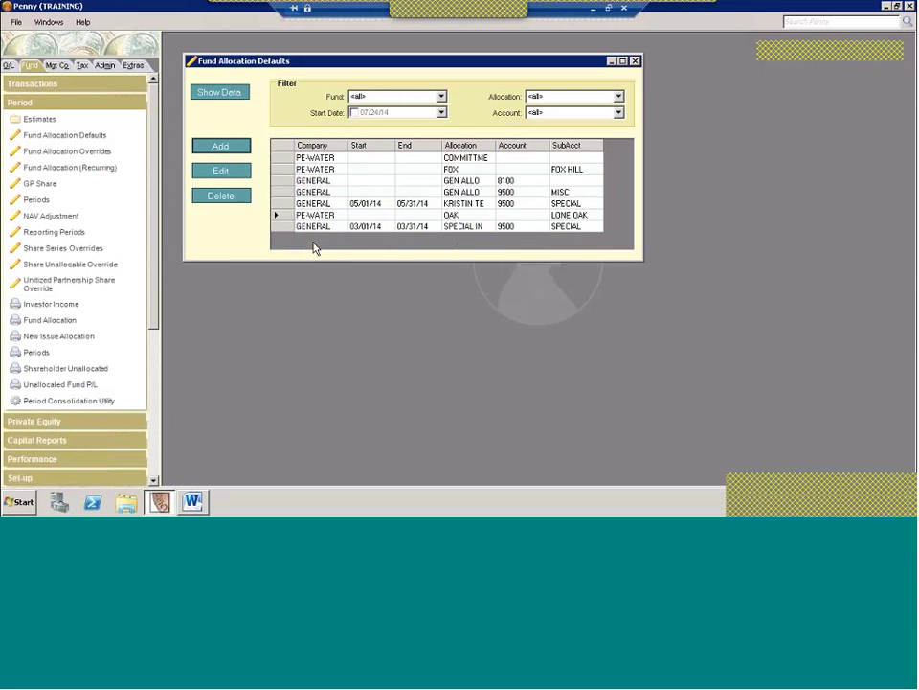
- Examine the GENERAL fund's listed defaults and a blank single-period estimate form, cancelling the estimate
click(279, 204)
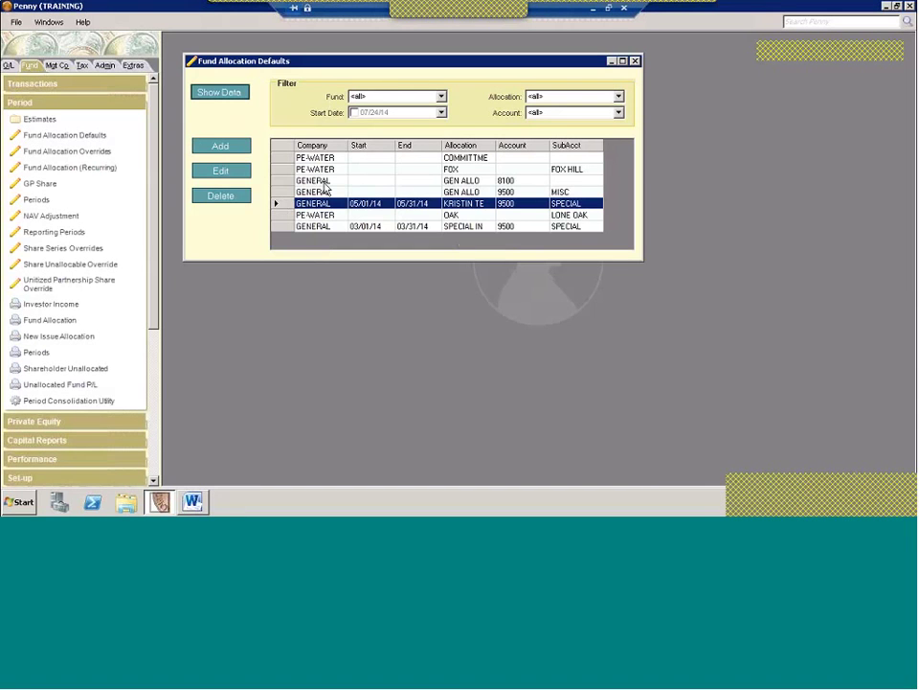
double_click(496, 187)
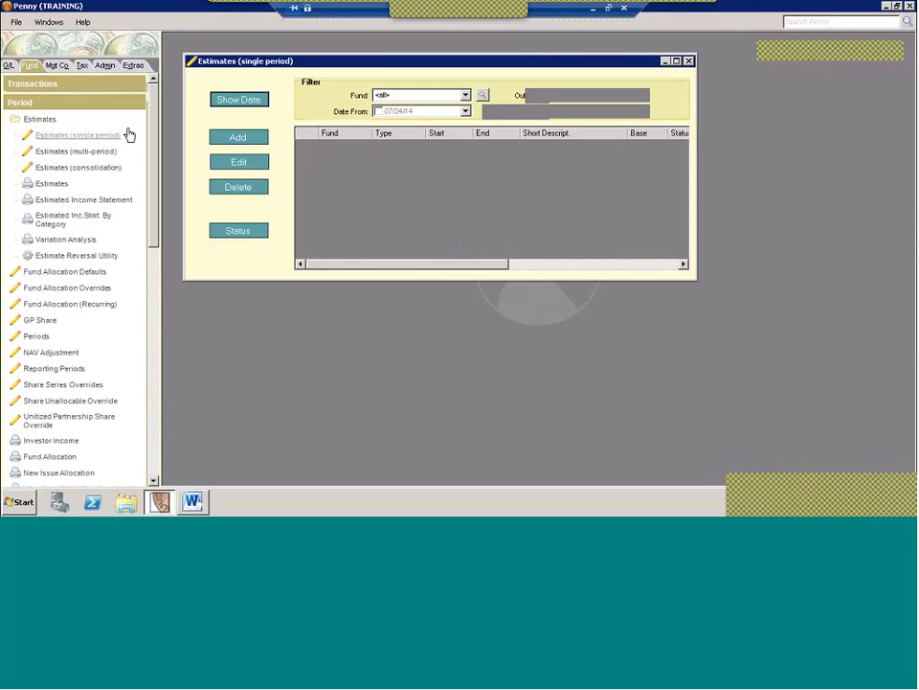
click(237, 138)
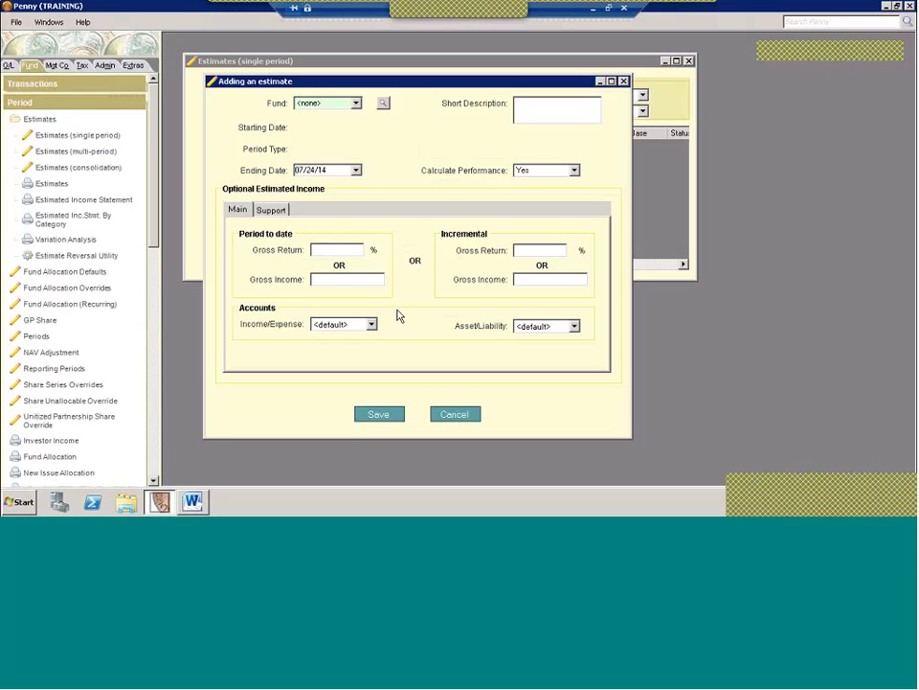
click(454, 415)
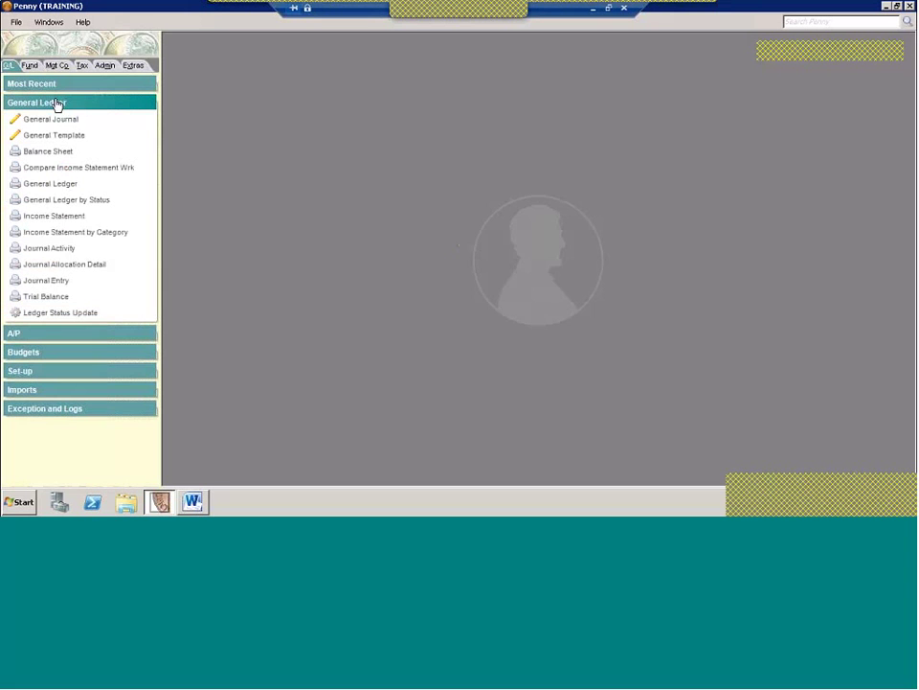
- List the GEN type general journal entries for the GENERAL company
click(62, 118)
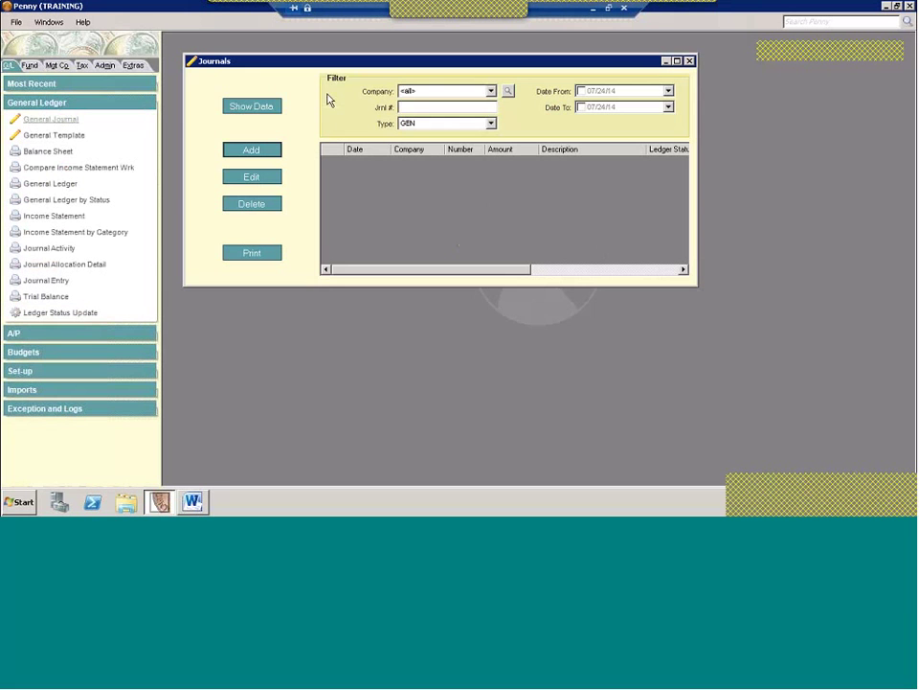
click(407, 92)
text(GENERAL)
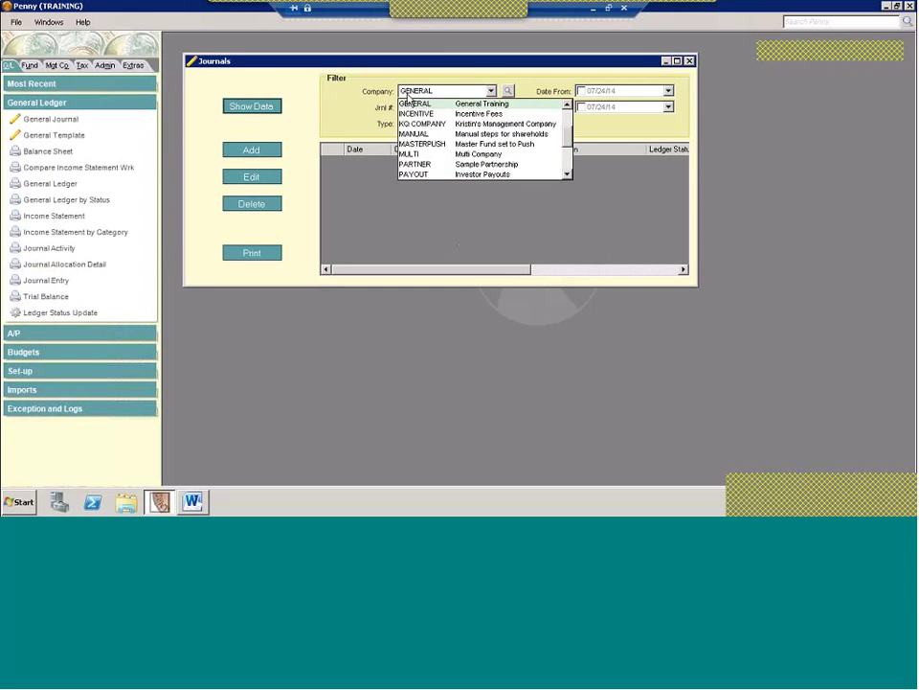
click(410, 101)
click(245, 108)
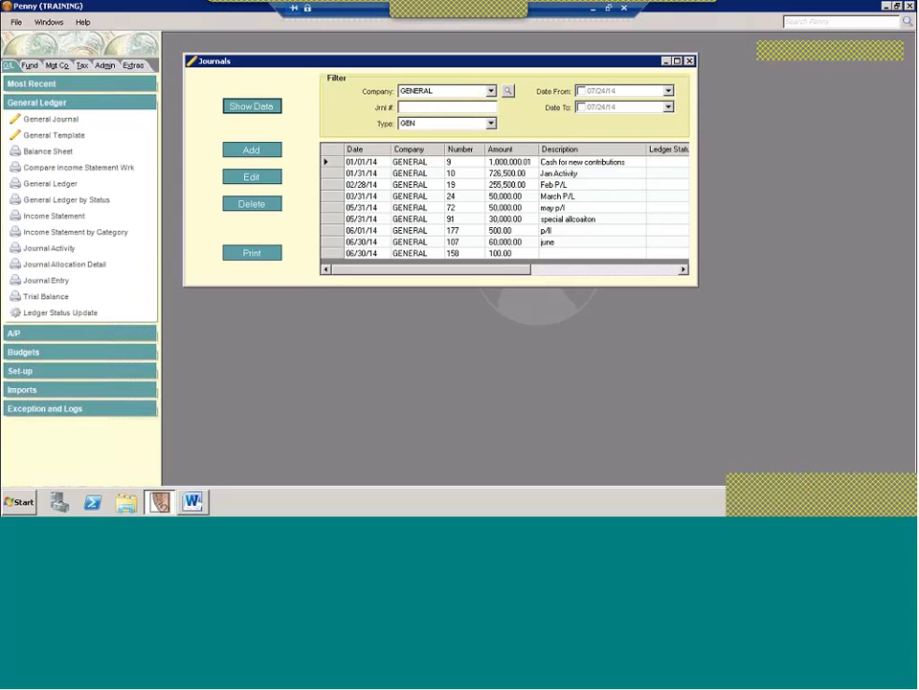
- Review the default fund allocations on the 05/31/14 special allocation journal entry, and close the entry and the journal list unchanged
click(337, 224)
double_click(337, 224)
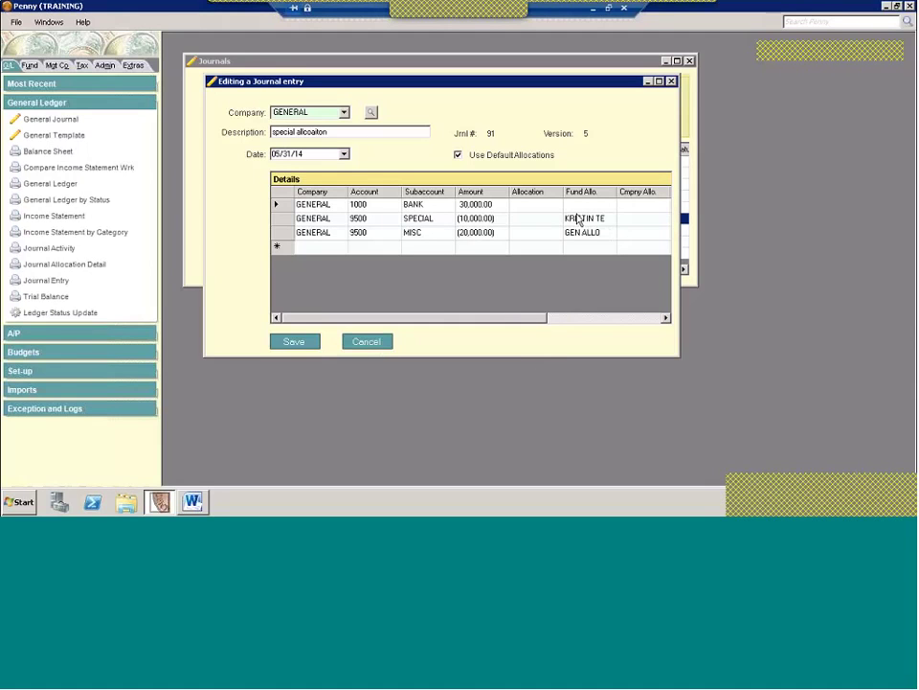
click(672, 82)
click(688, 62)
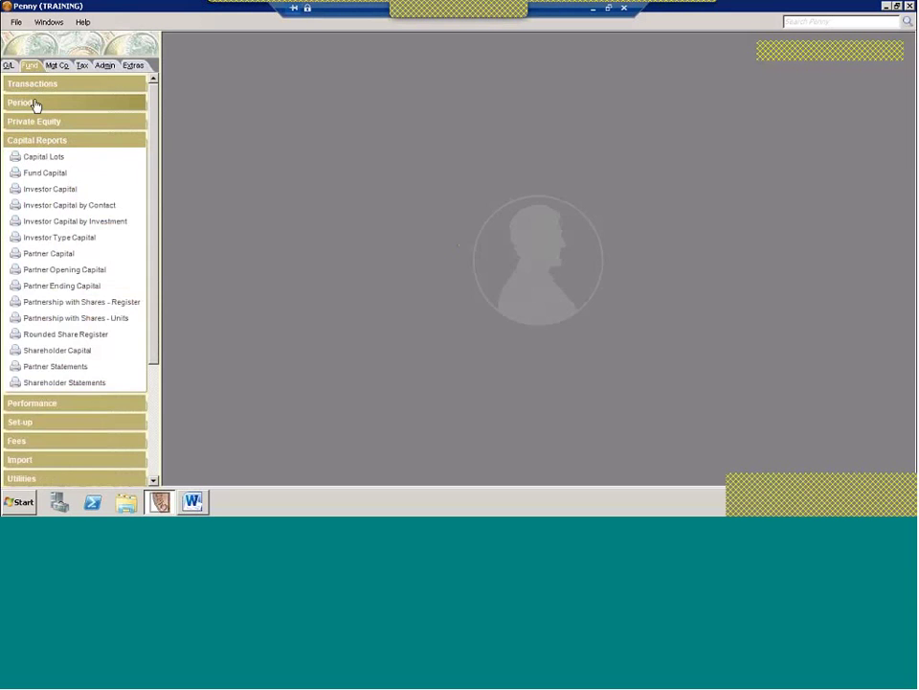
- Run the Investor Income worksheet by allocation for GENERAL from 03/01/14 to 03/31/14, examine the allocated amounts and close the report
click(35, 103)
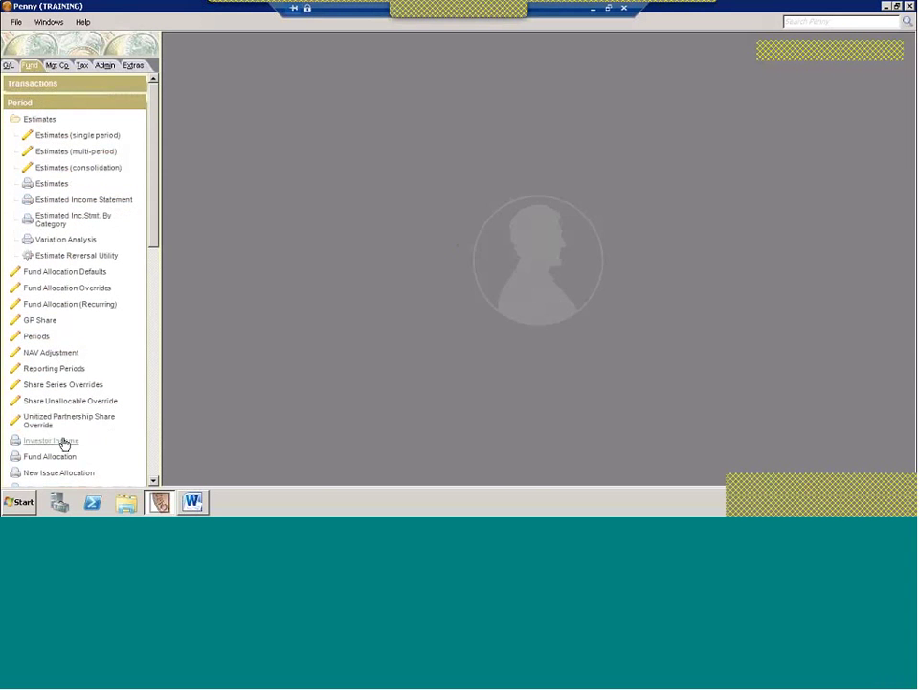
click(64, 441)
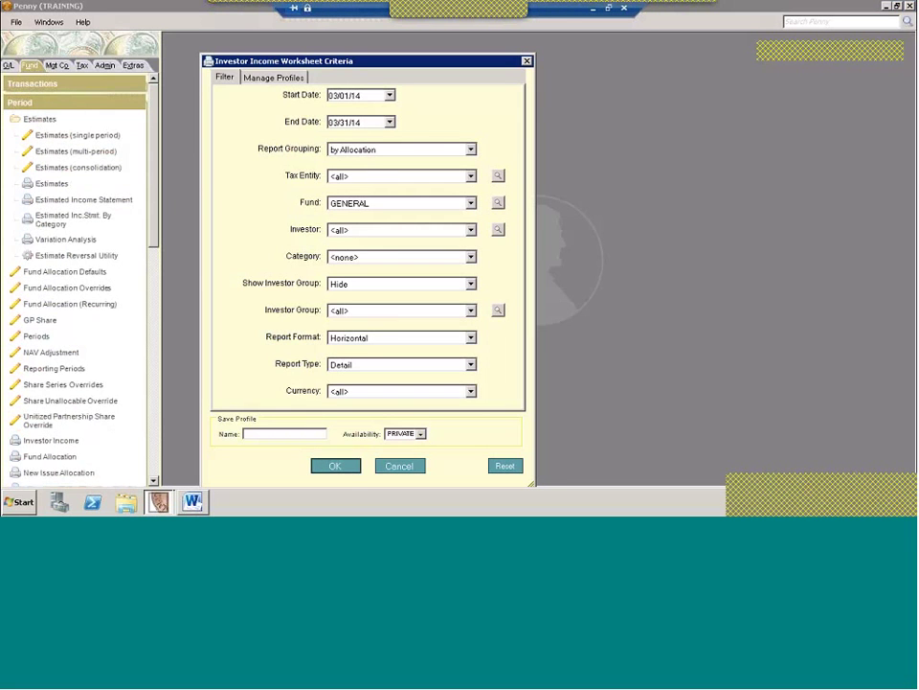
click(340, 469)
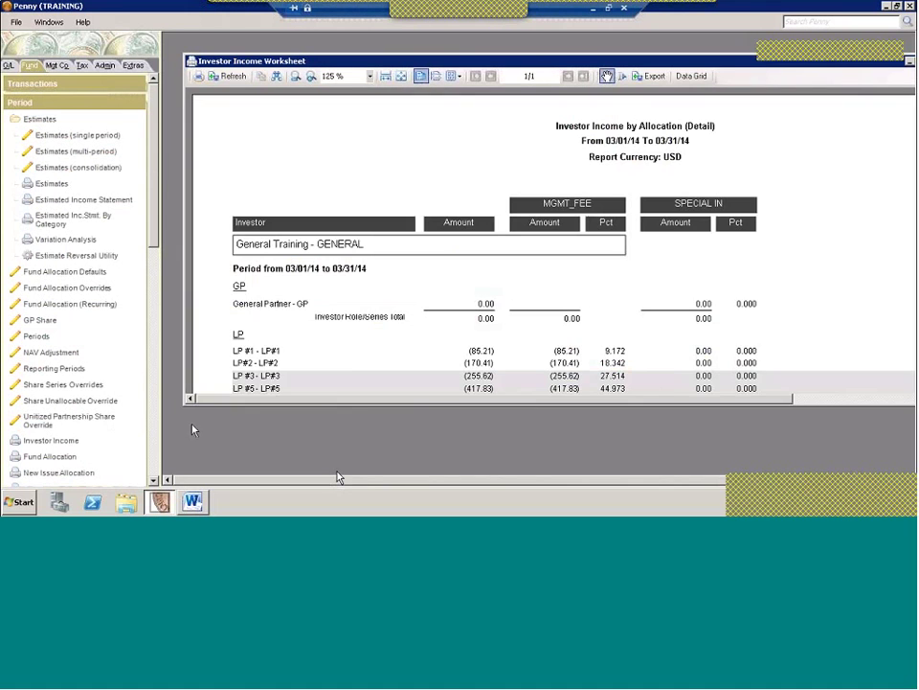
double_click(456, 60)
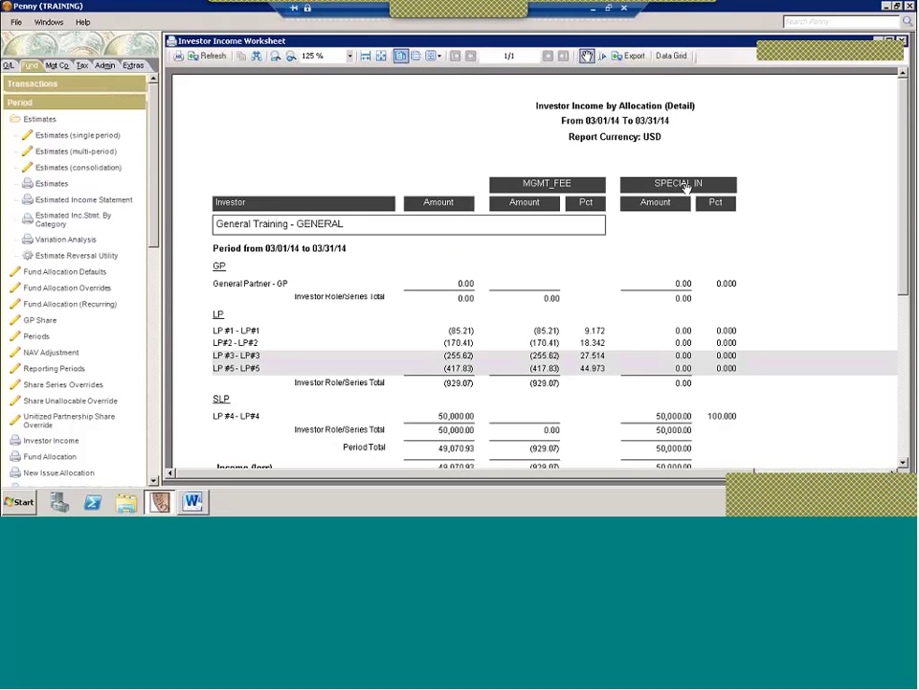
scroll(668, 293, down, 2)
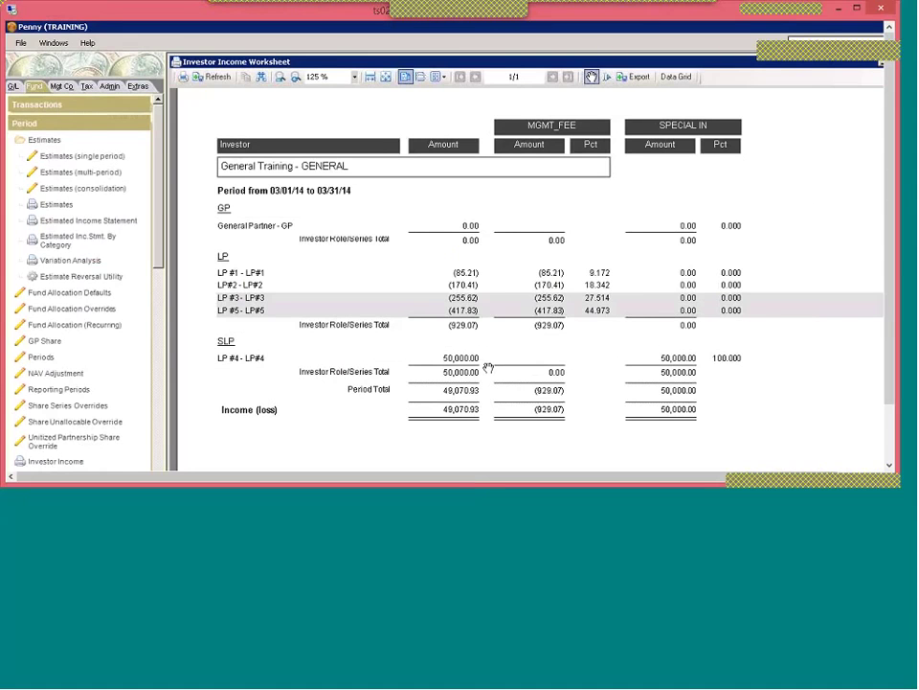
click(857, 10)
click(907, 35)
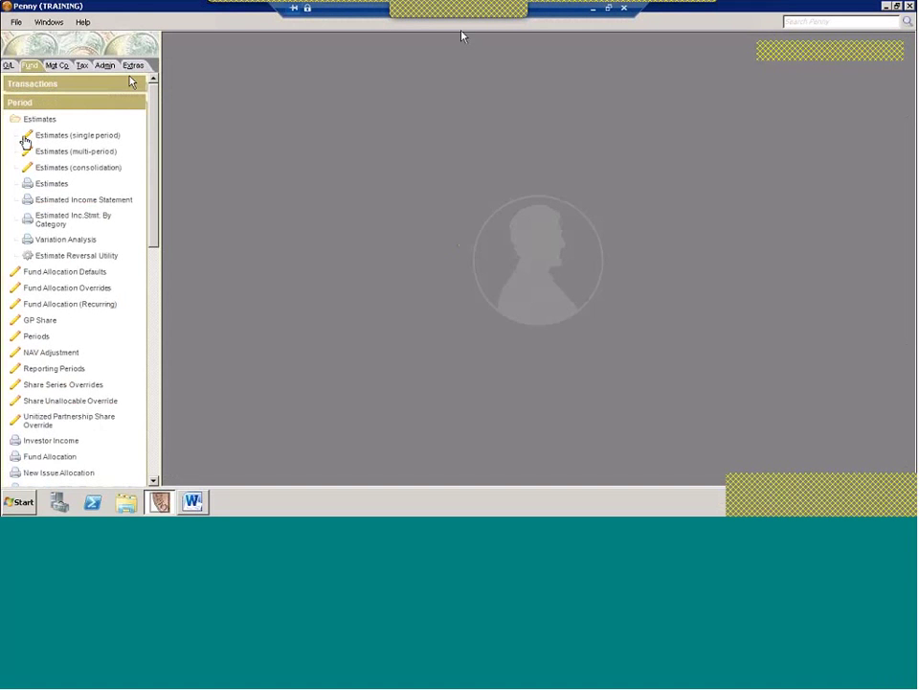
- Start a new recurring fund allocation with the code Commit and the description commitment
click(69, 101)
click(53, 84)
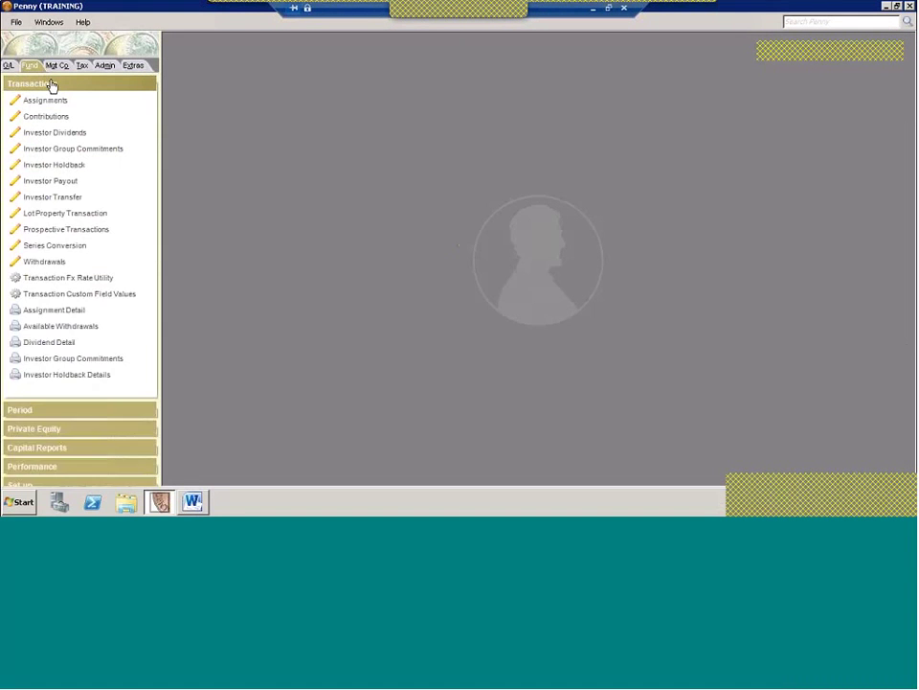
click(54, 84)
click(46, 102)
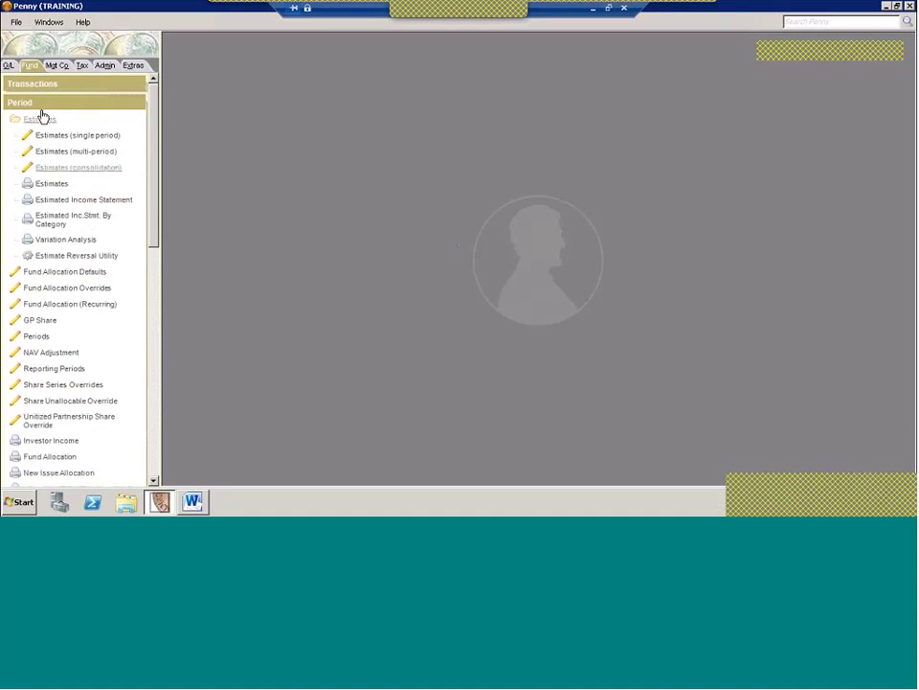
click(41, 117)
click(55, 168)
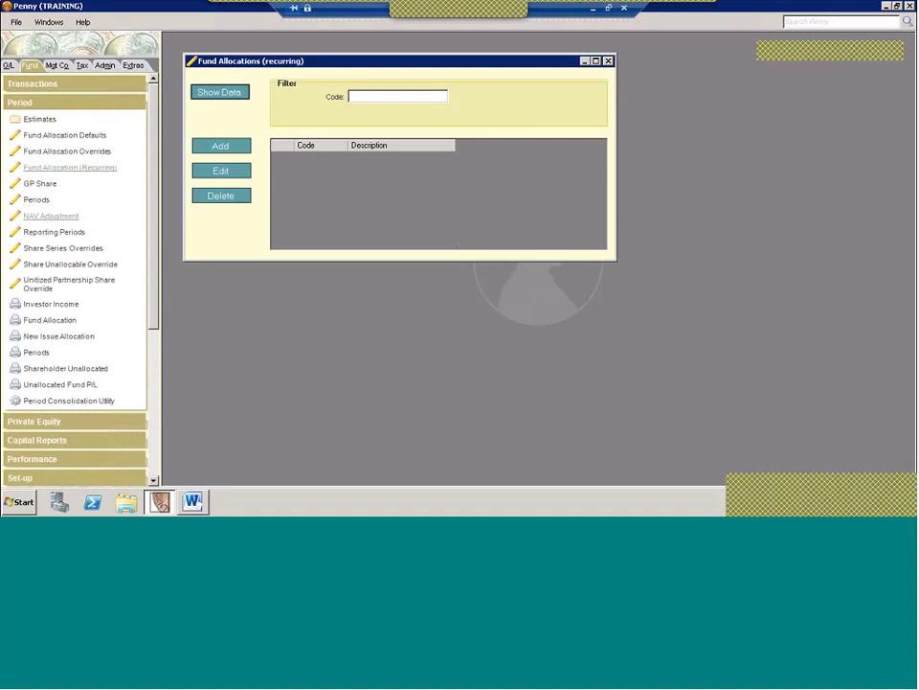
click(207, 145)
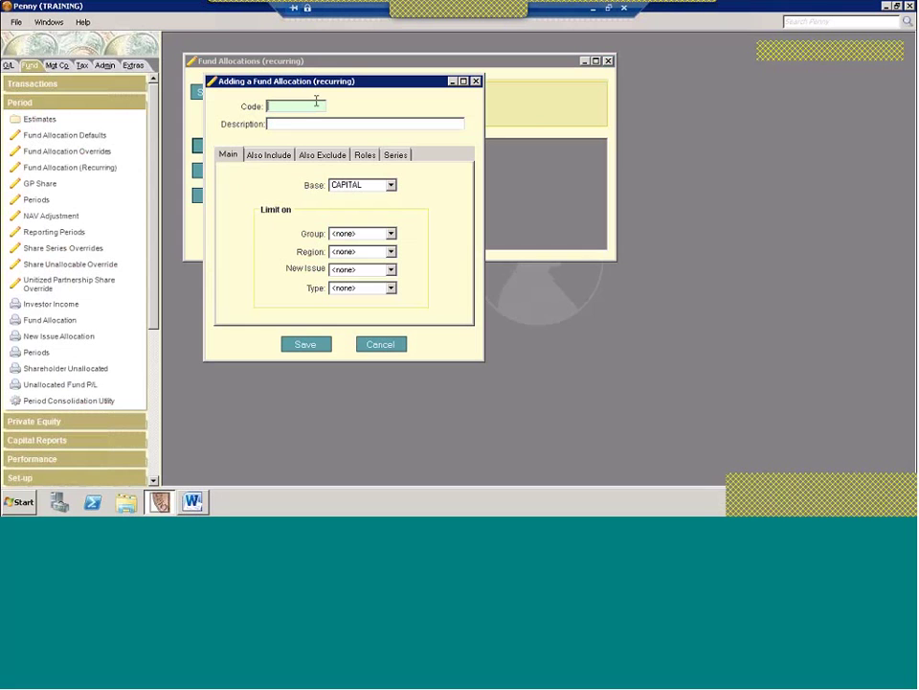
text(Commitment)
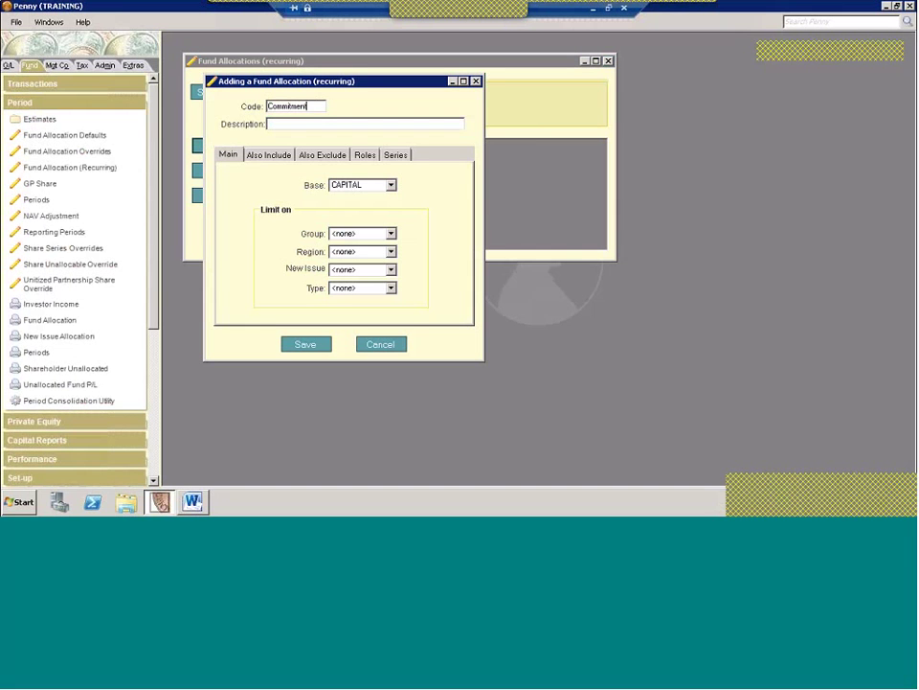
key(BackSpace)
key(BackSpace)
key(BackSpace)
key(BackSpace)
key(Tab)
text(con)
text(mitment)
- Base the recurring allocation on COMMITMENT, save it and close the recurring allocations list
click(390, 185)
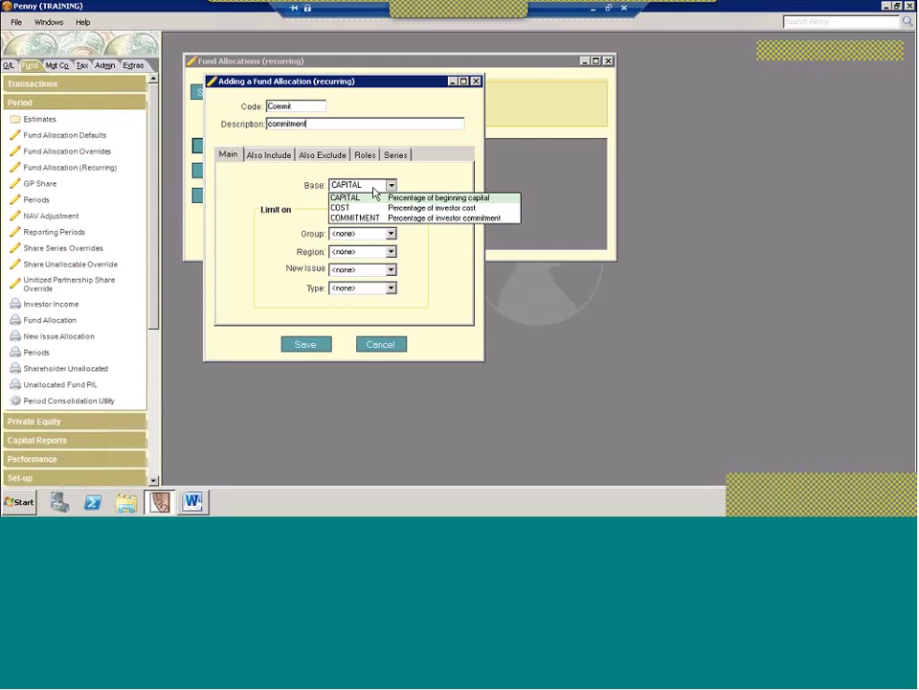
click(346, 217)
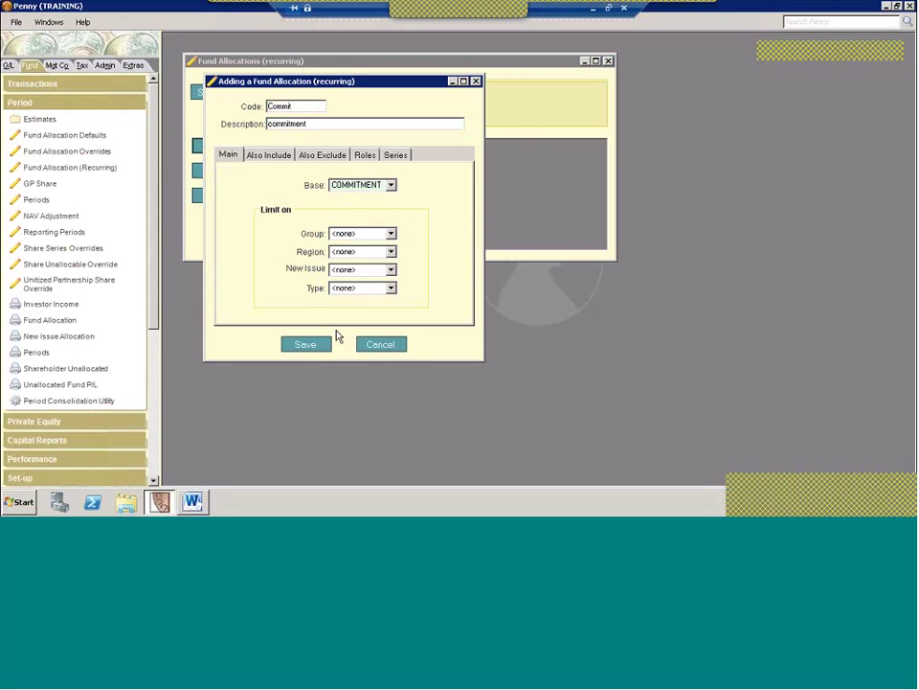
click(320, 345)
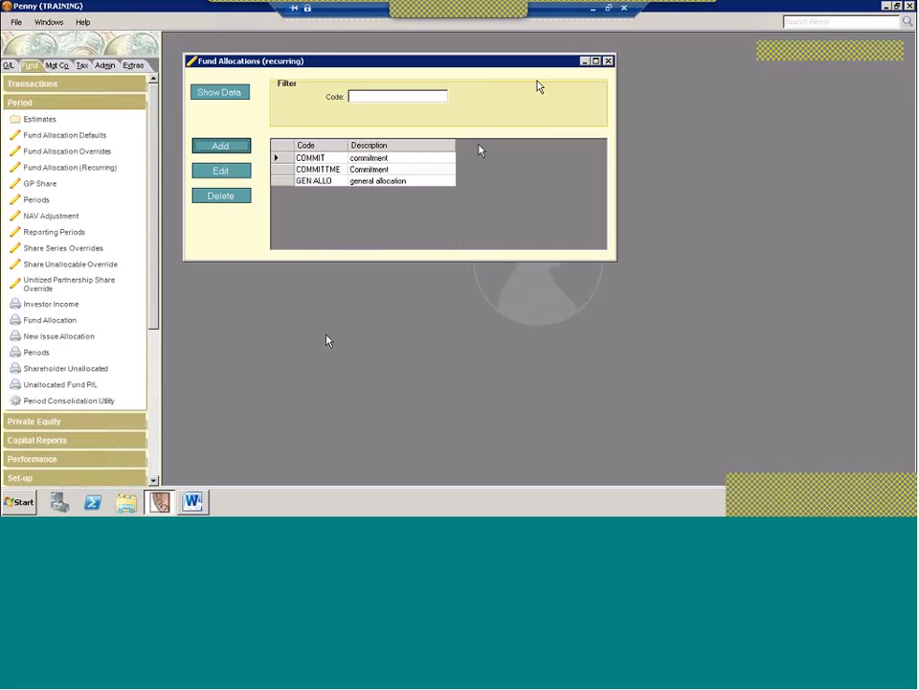
click(608, 60)
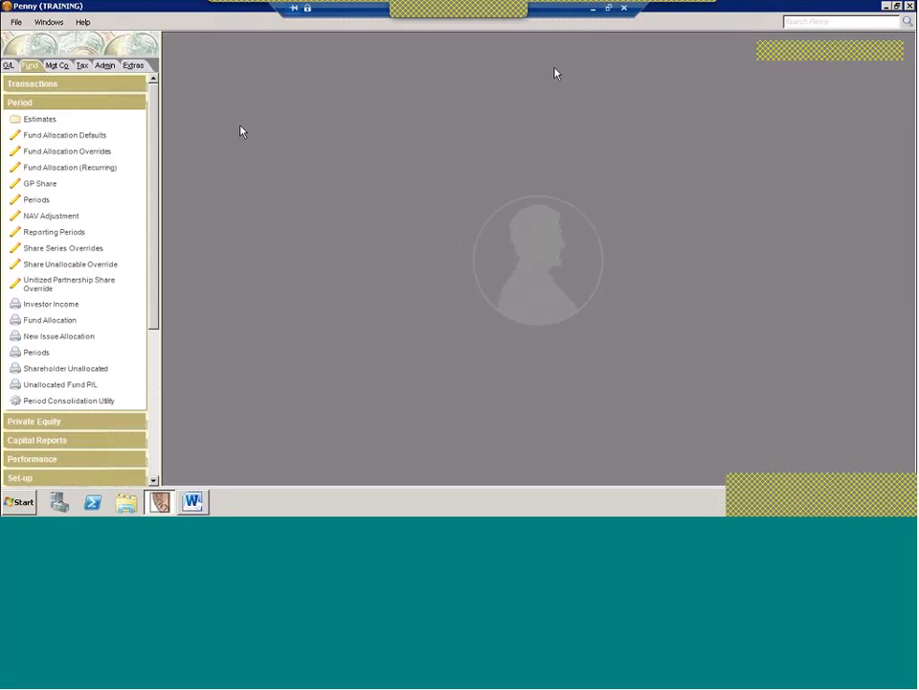
- Fill in a new fund allocation default for the ESTIMATE fund, ignoring the period and using the COMMIT allocation
click(67, 136)
click(221, 146)
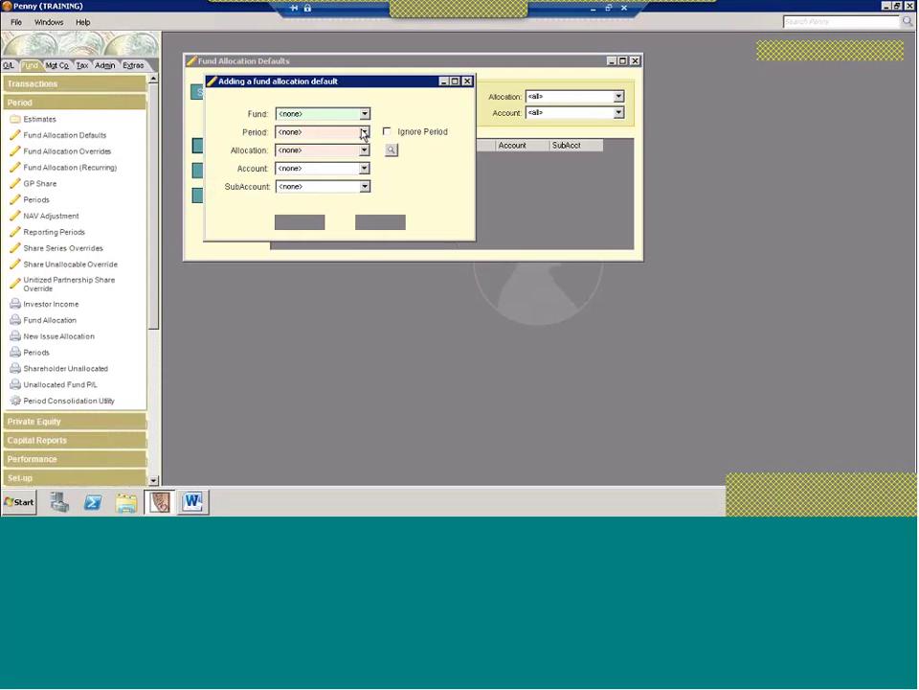
click(331, 116)
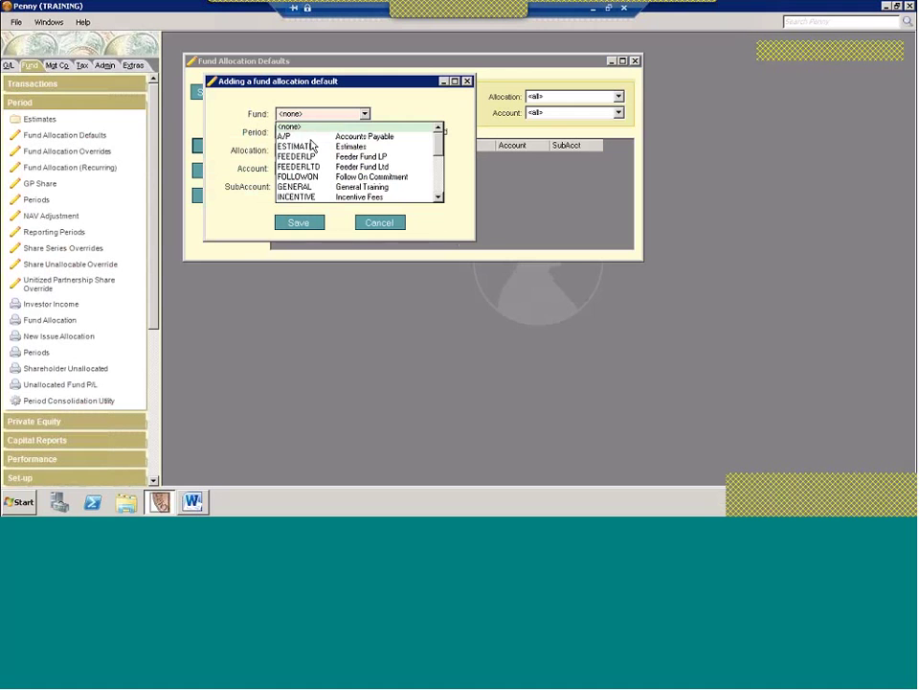
click(310, 146)
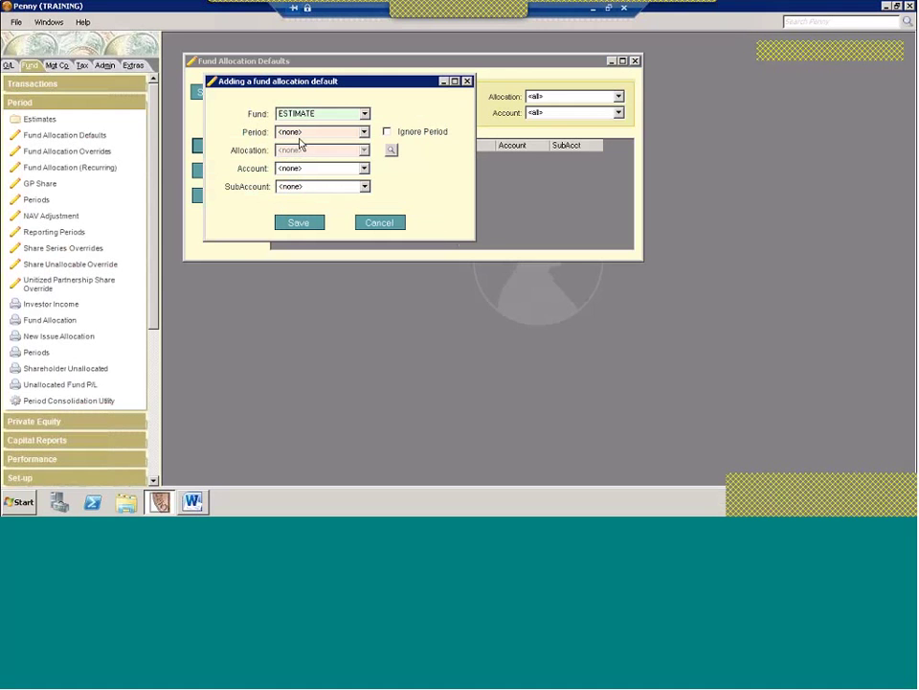
click(387, 132)
click(314, 152)
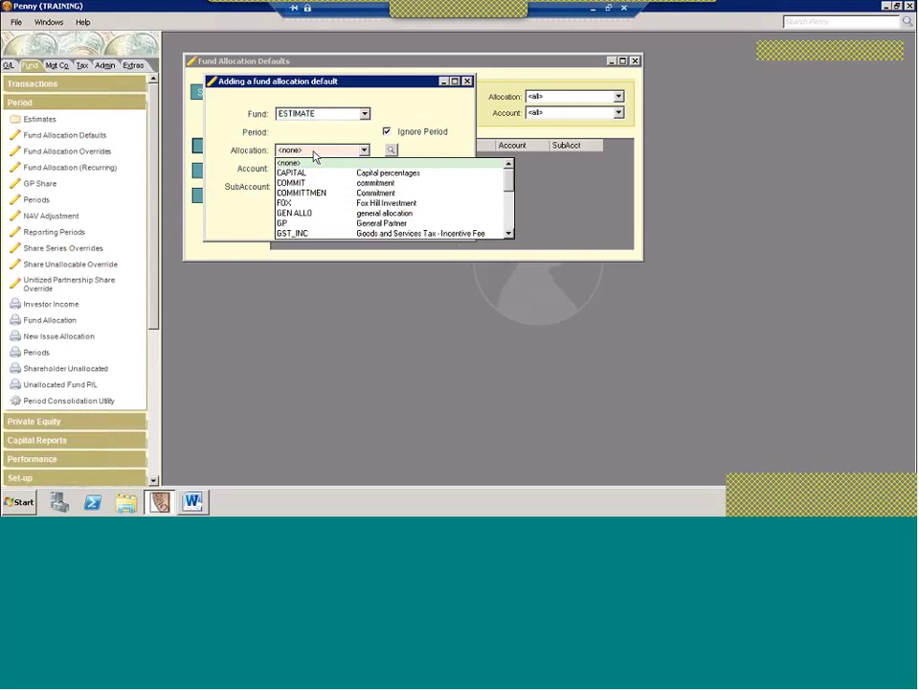
scroll(314, 155, down, 2)
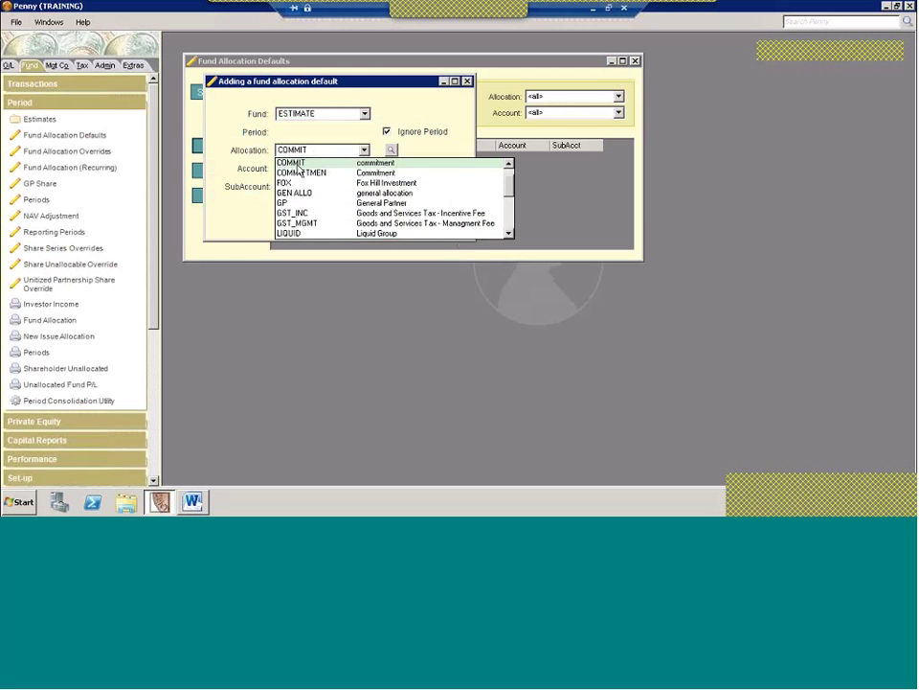
click(298, 165)
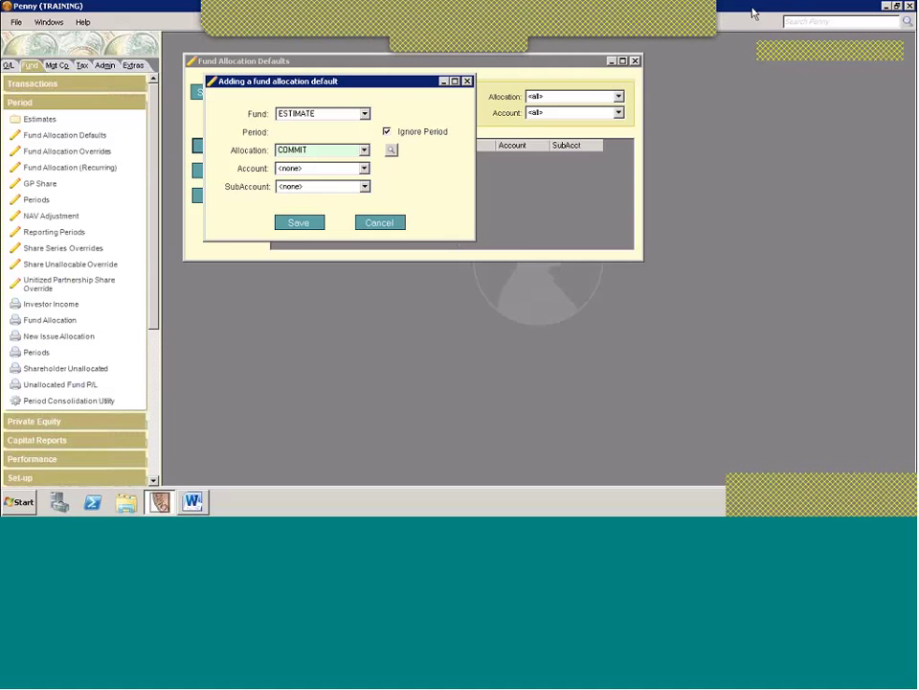
- Discard the unsaved fund allocation default and close the defaults list
click(463, 11)
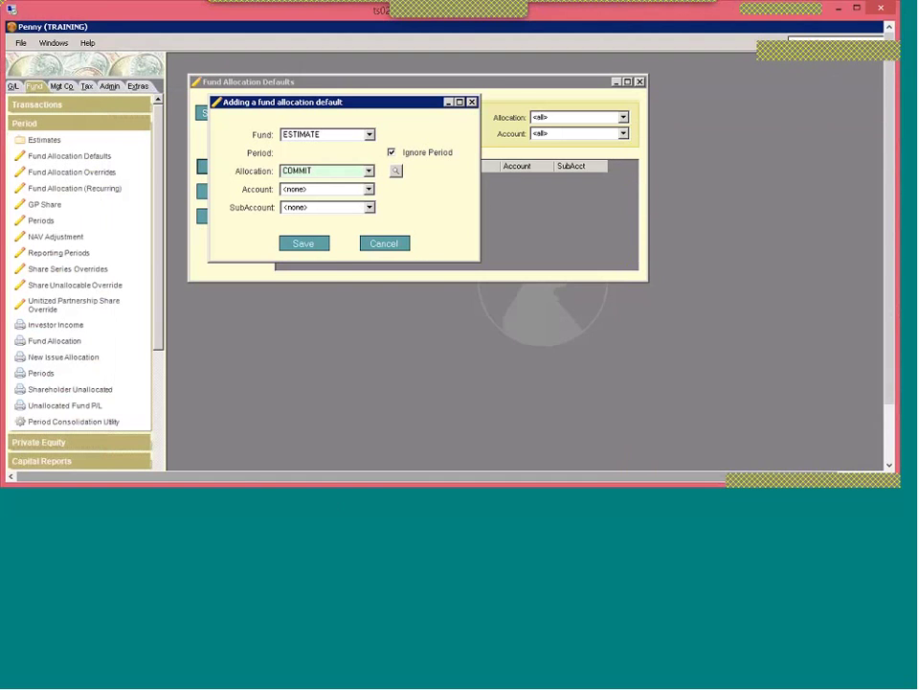
click(468, 81)
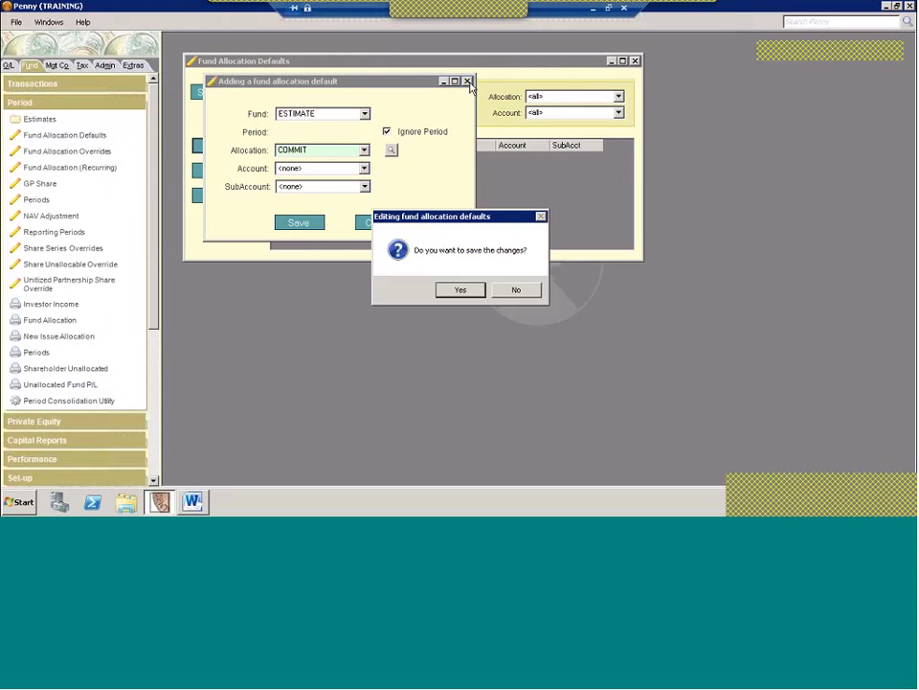
key(Return)
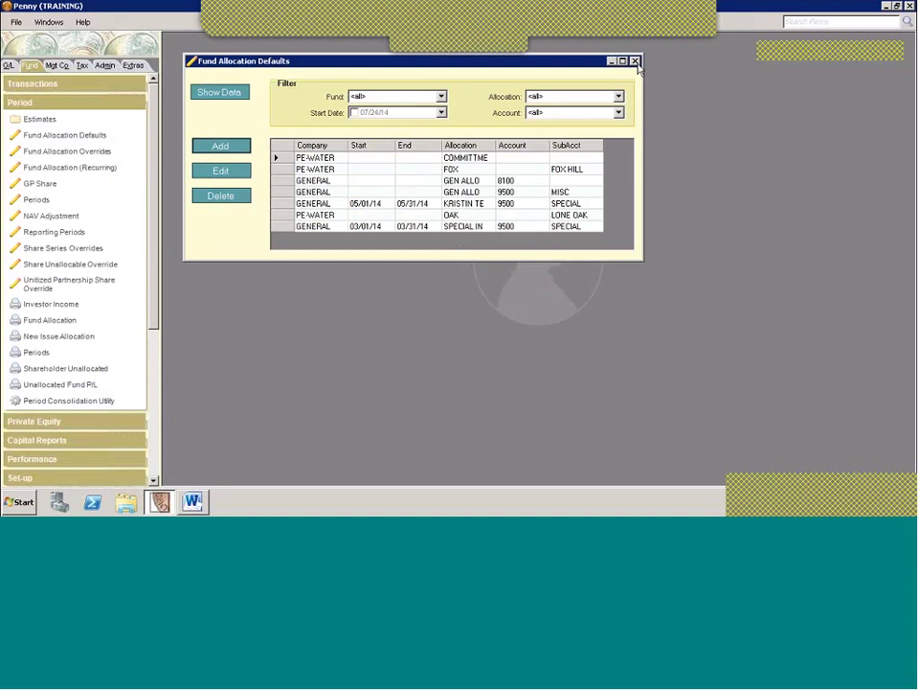
click(634, 61)
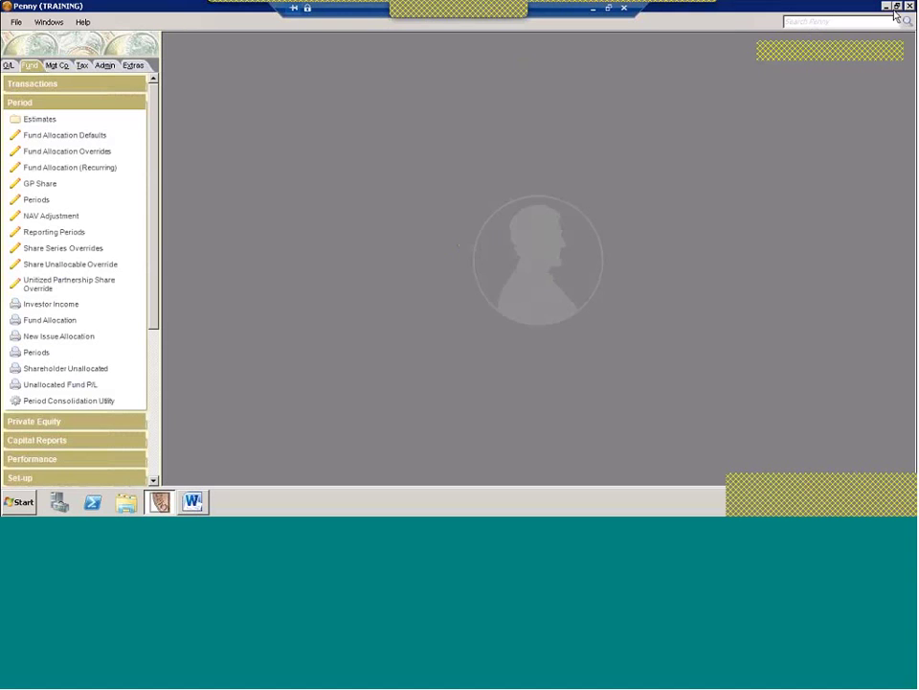
- Switch to the Word document with the closing contact and webinar information
click(192, 501)
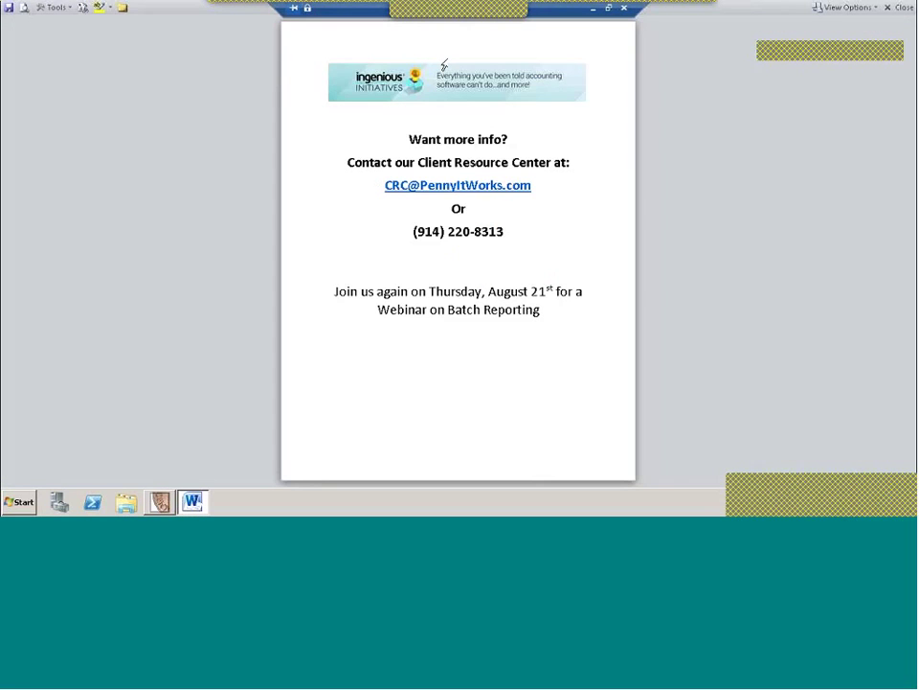